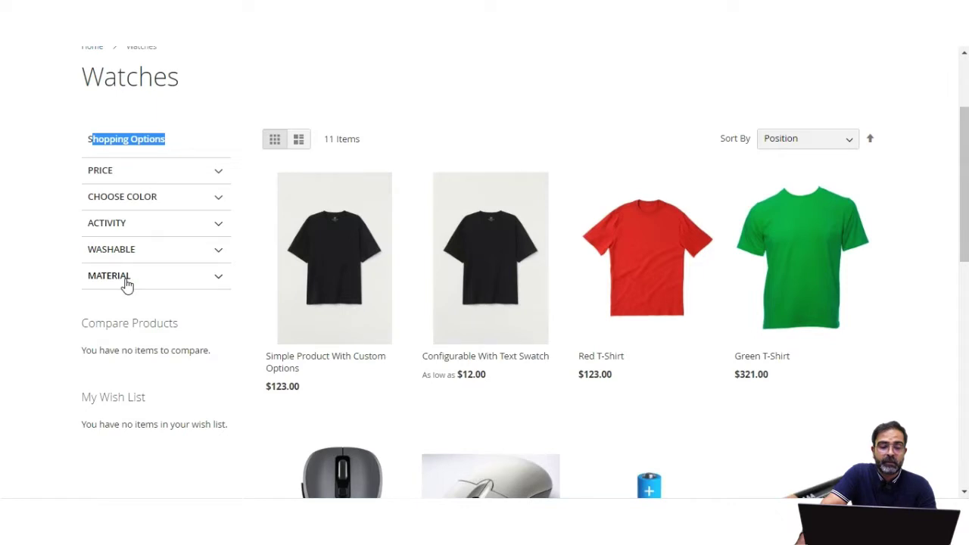
Expand the Material, Washable, Activity, Choose Color and Price filters on Watches, then collapse Price
left_click(127, 285)
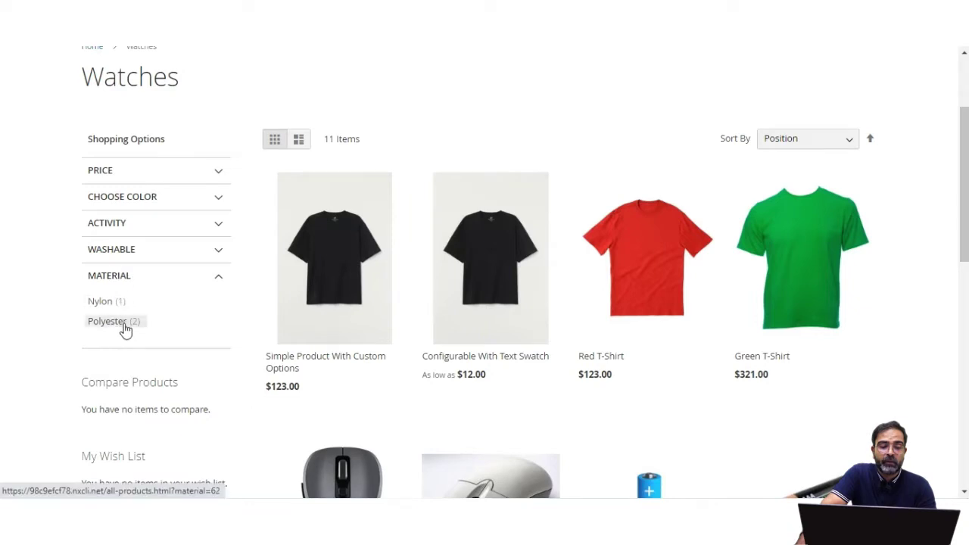
left_click(141, 252)
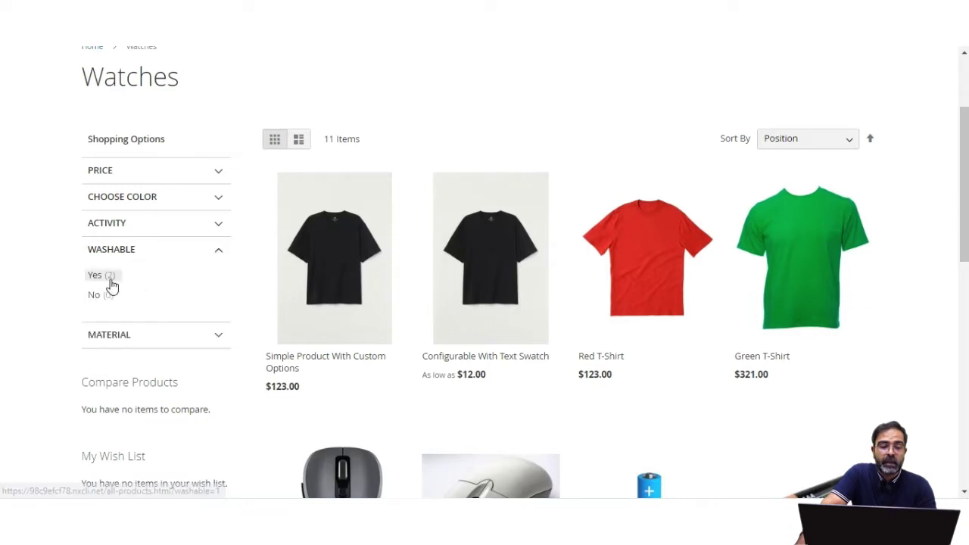
left_click(135, 229)
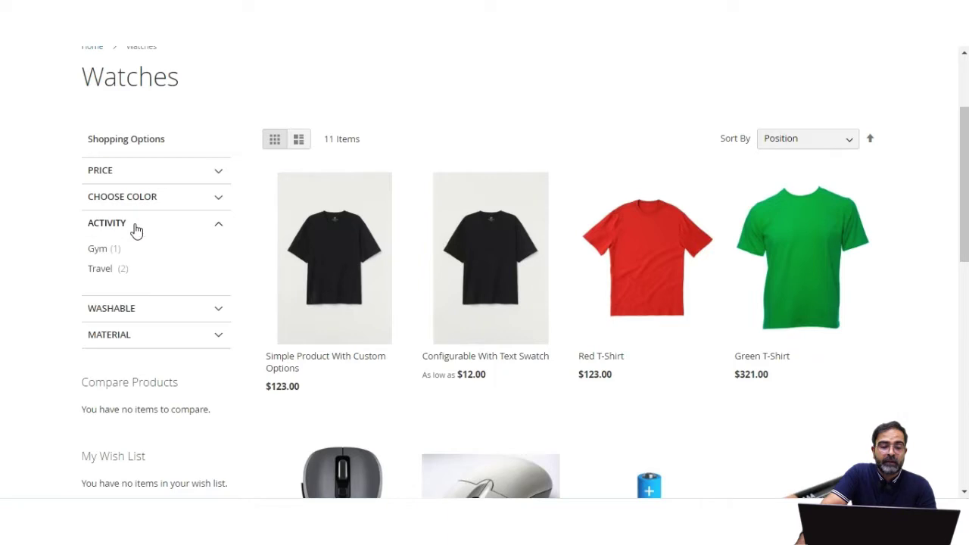
left_click(138, 203)
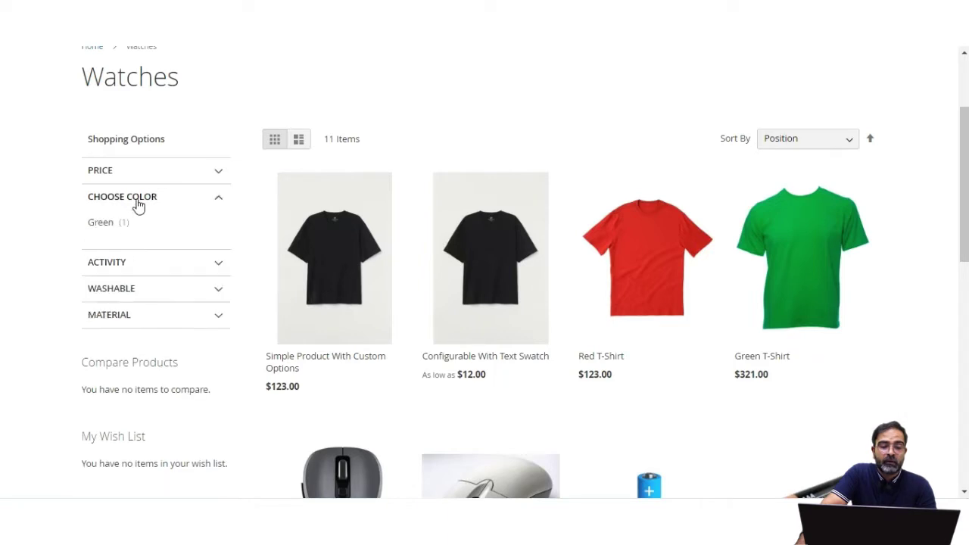
left_click(140, 176)
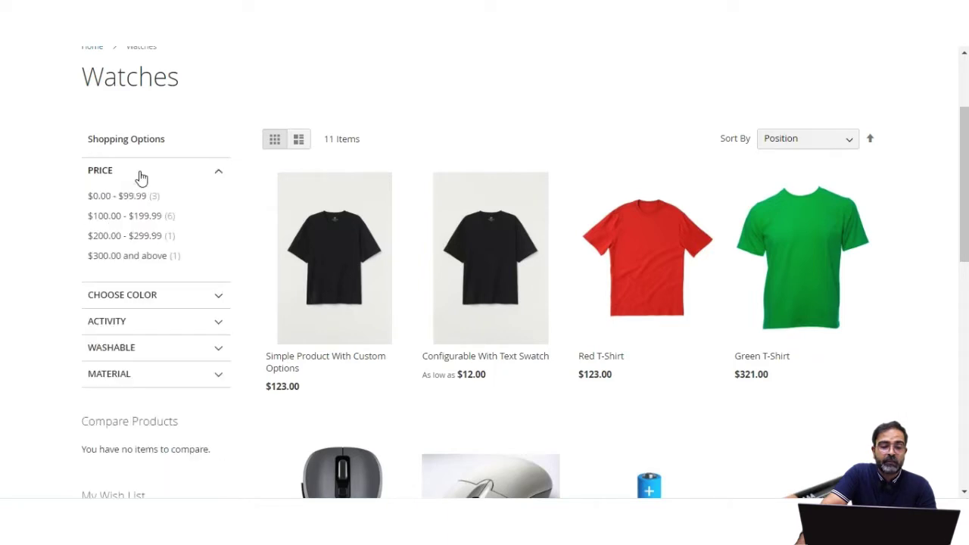
left_click(146, 174)
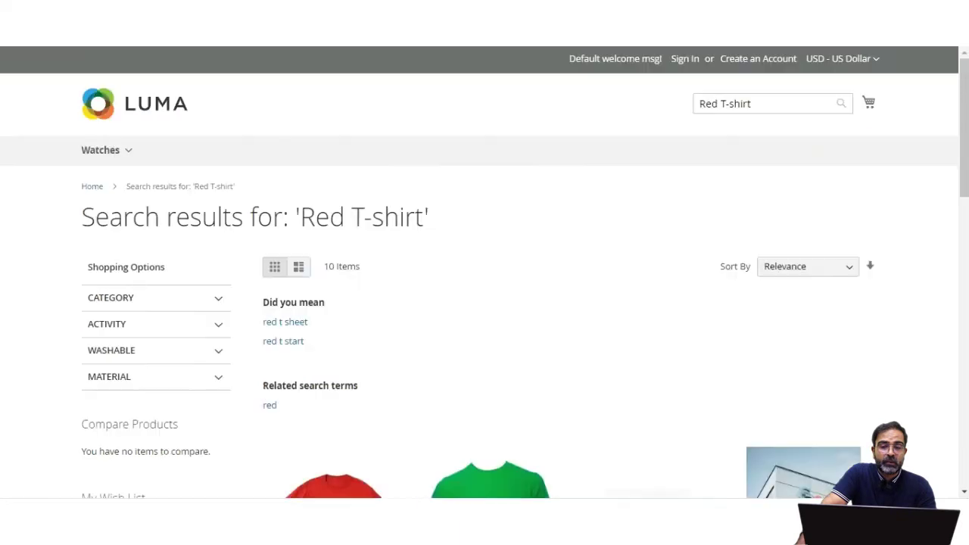
Expand the Activity, Washable and Material filters on the 'Red T-shirt' results, and toggle Category open and closed
scroll(415, 276, "down", 2)
scroll(414, 275, "up", 2)
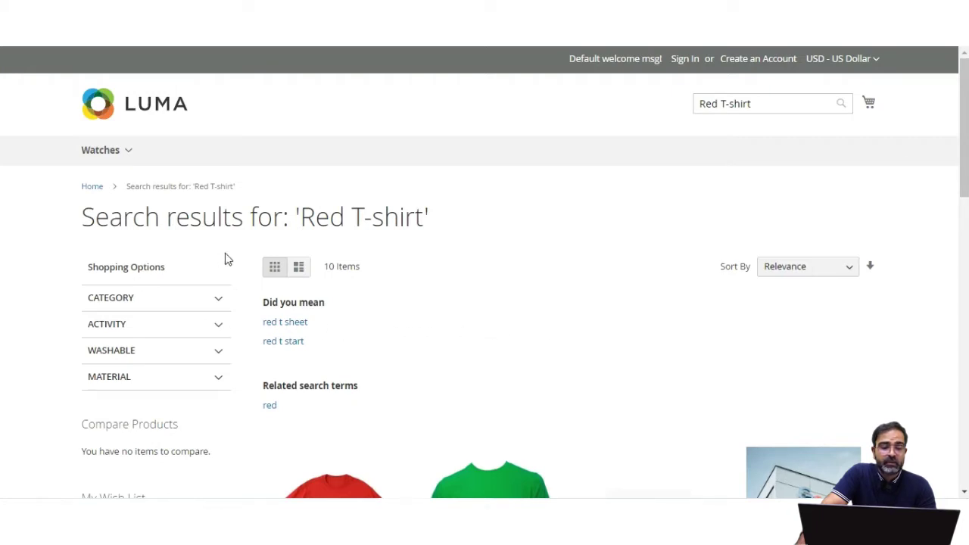
left_click(145, 332)
scroll(148, 341, "down", 2)
left_click(141, 275)
left_click(140, 301)
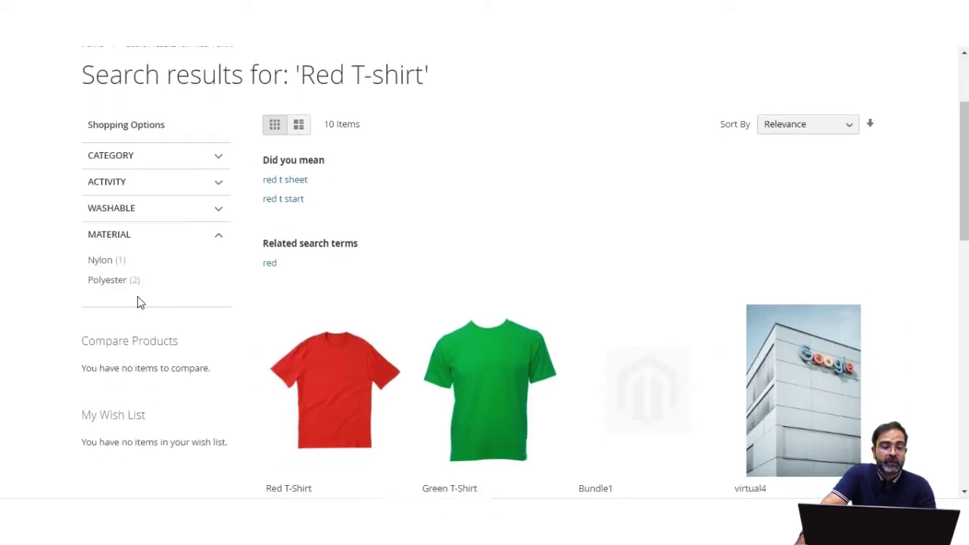
left_click(148, 162)
left_click(148, 163)
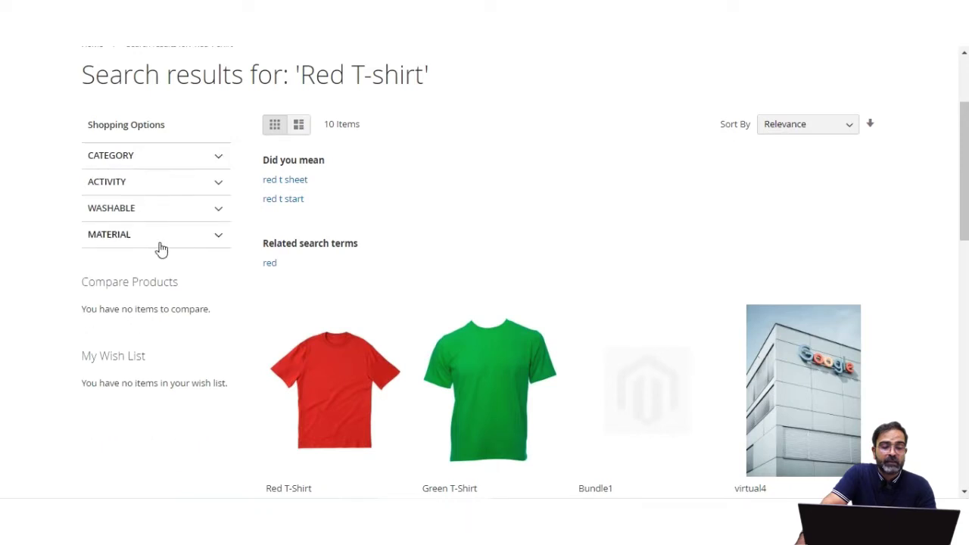
scroll(414, 290, "up", 1)
scroll(414, 290, "up", 1)
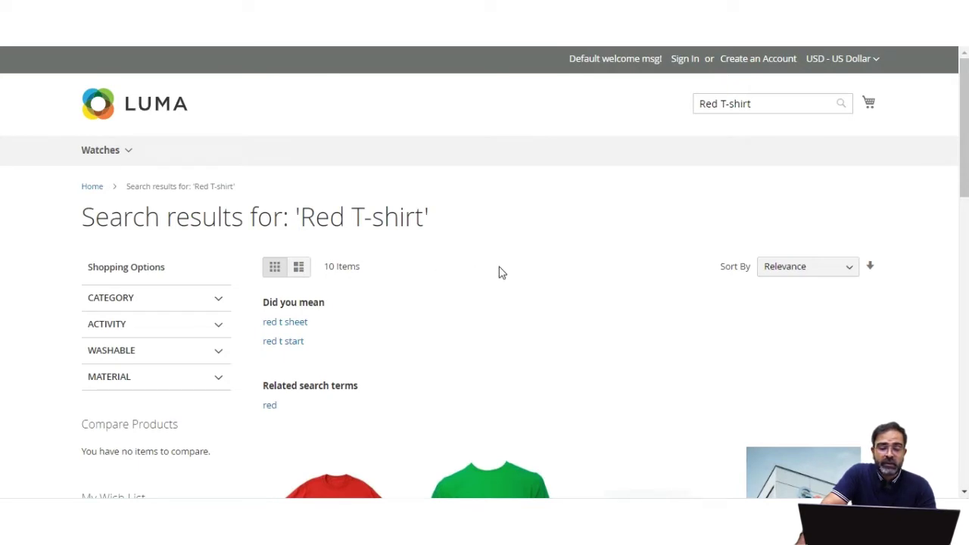
Return to the Watches category and expand its Activity filter, showing Gym (1) and Travel (2)
mouse_move(119, 158)
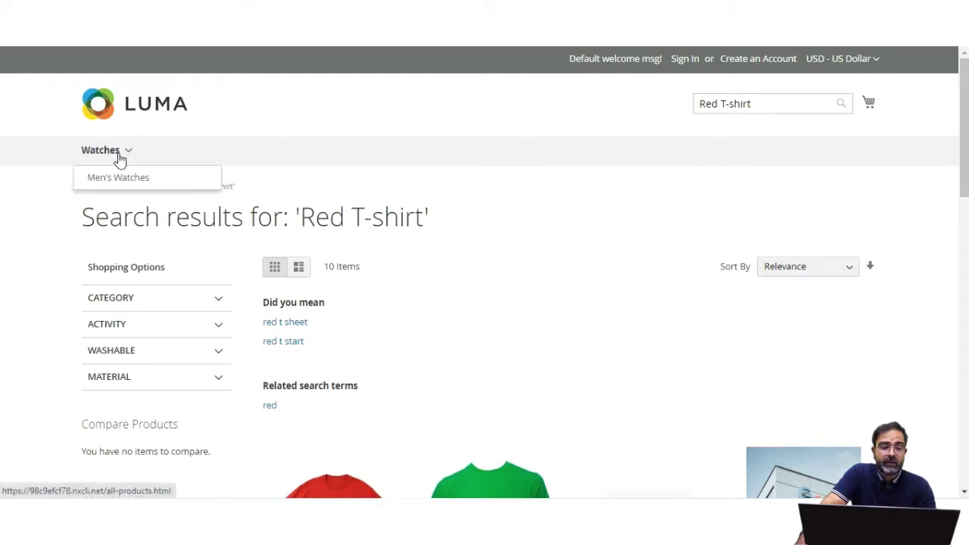
left_click(112, 154)
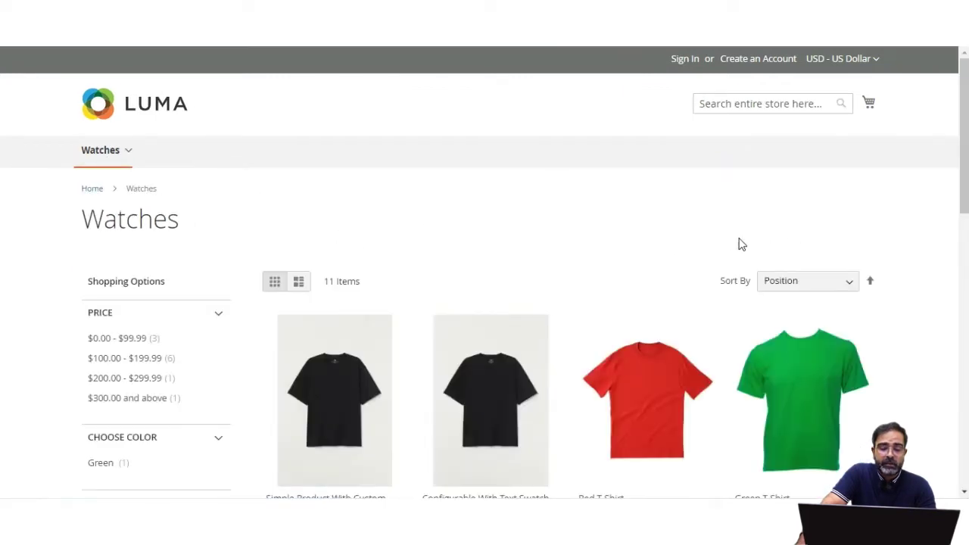
mouse_move(967, 139)
left_mouse_down()
mouse_move(967, 396)
mouse_move(964, 137)
left_mouse_up()
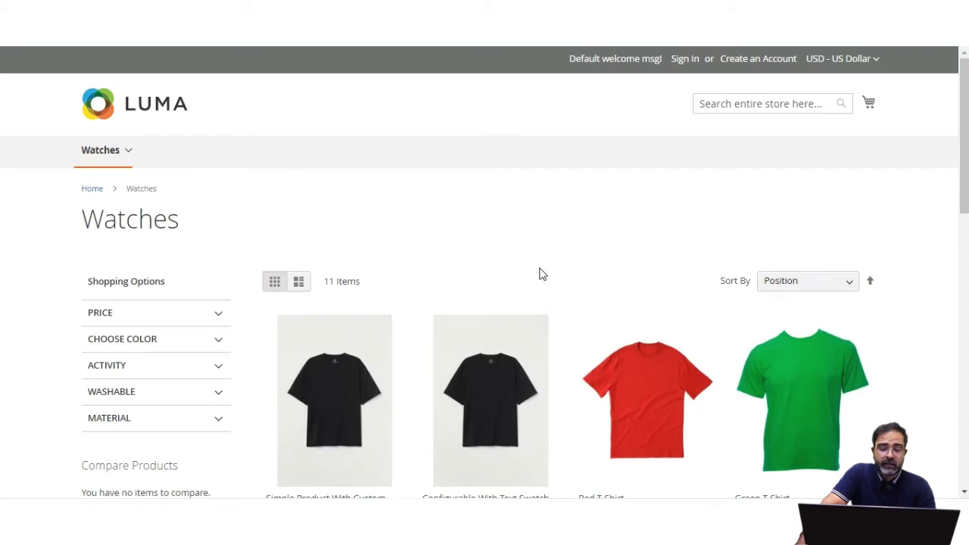
scroll(540, 274, "down", 2)
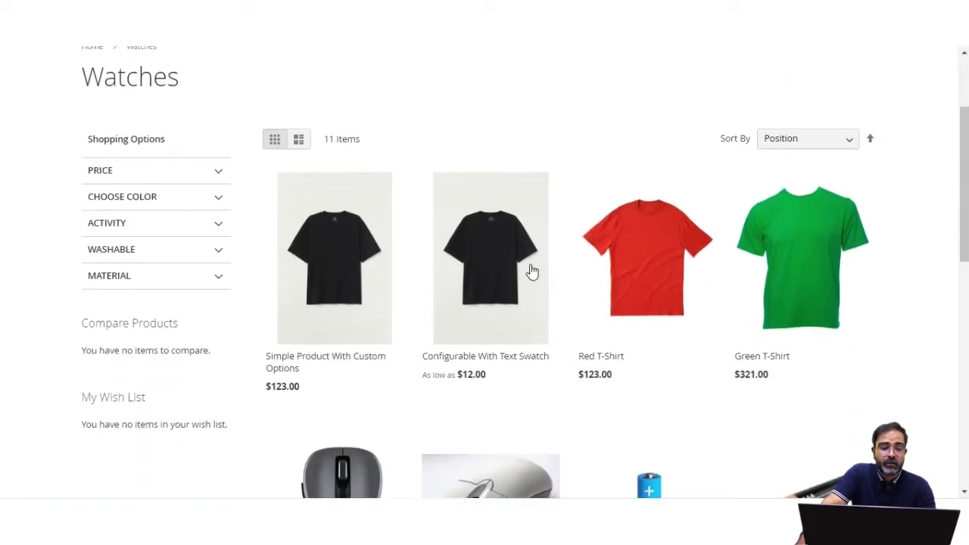
left_click(182, 230)
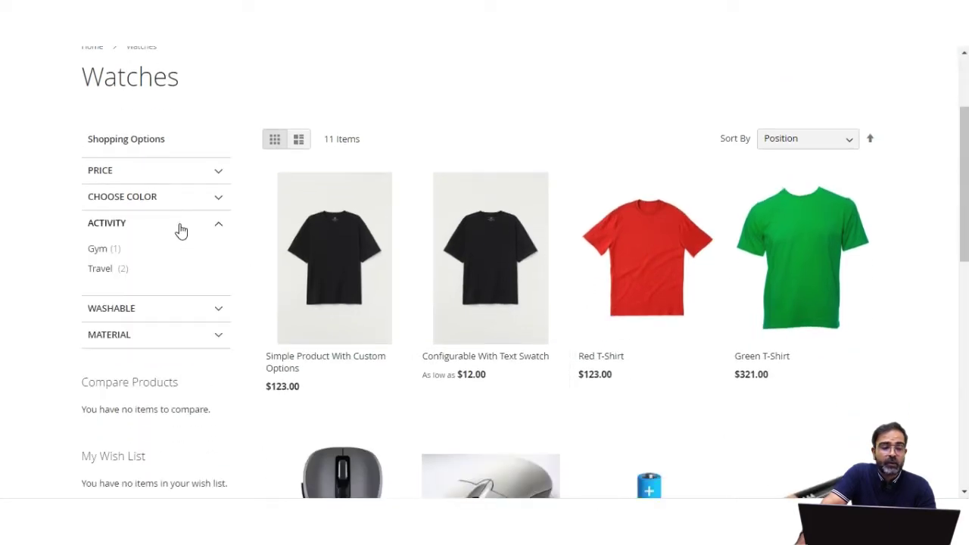
Filter the Watches listing by the Activity option Travel
left_click(107, 276)
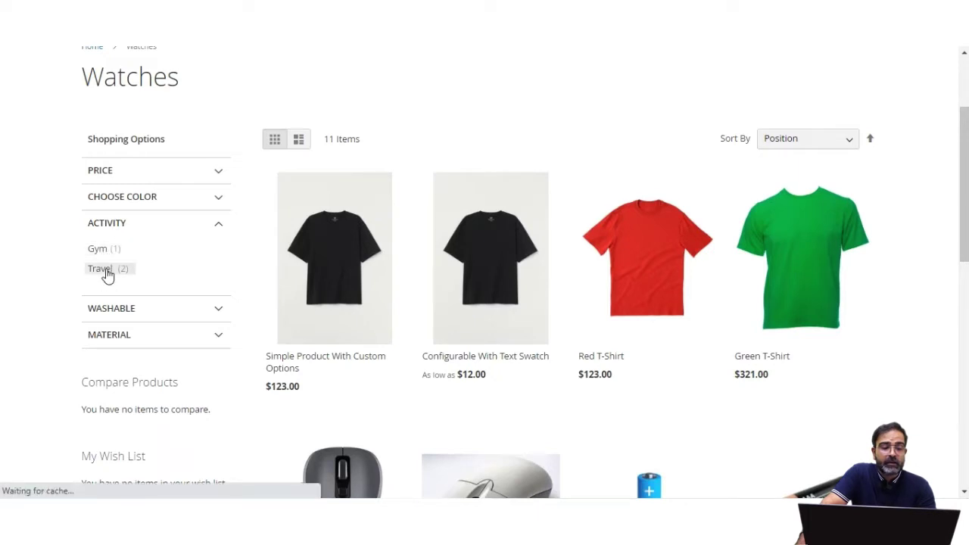
scroll(206, 325, "down", 3)
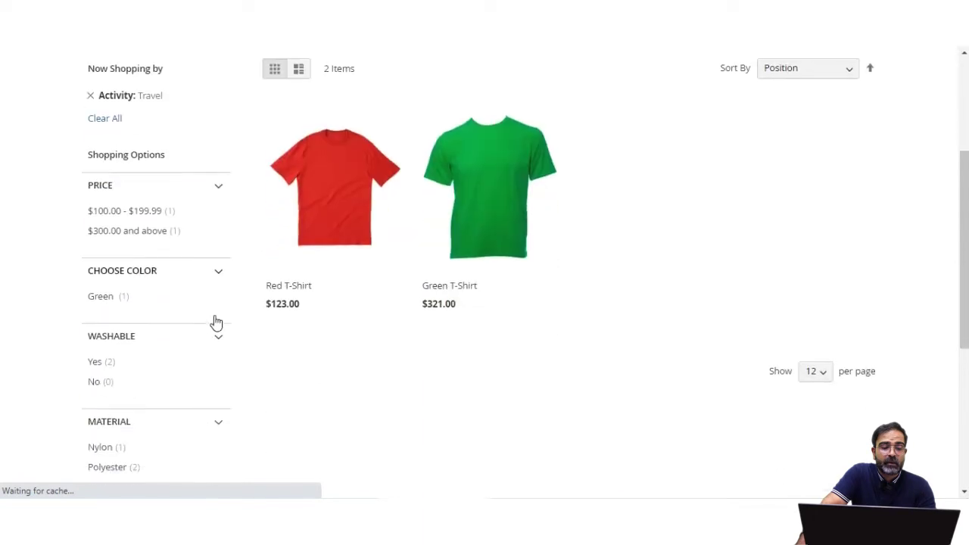
scroll(359, 299, "up", 1)
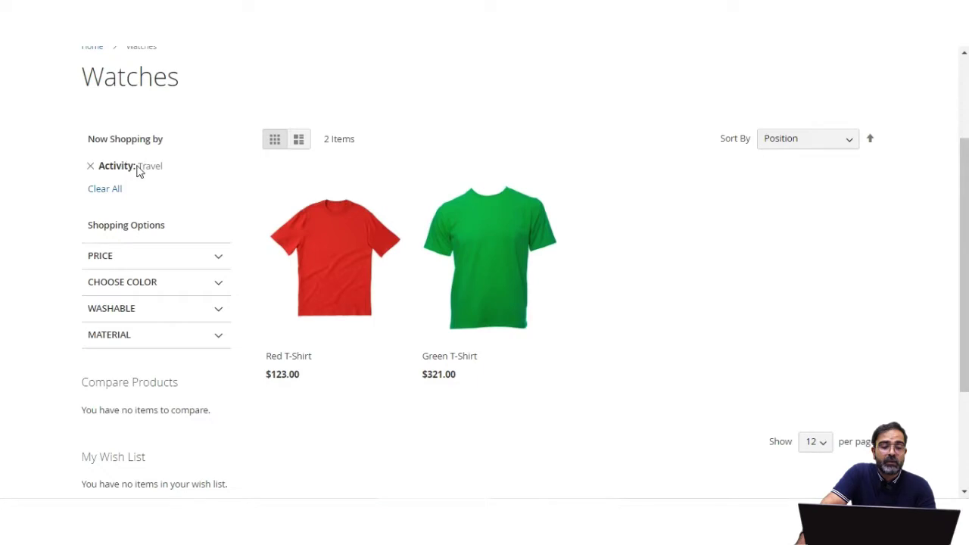
left_click_drag(149, 168, 165, 173)
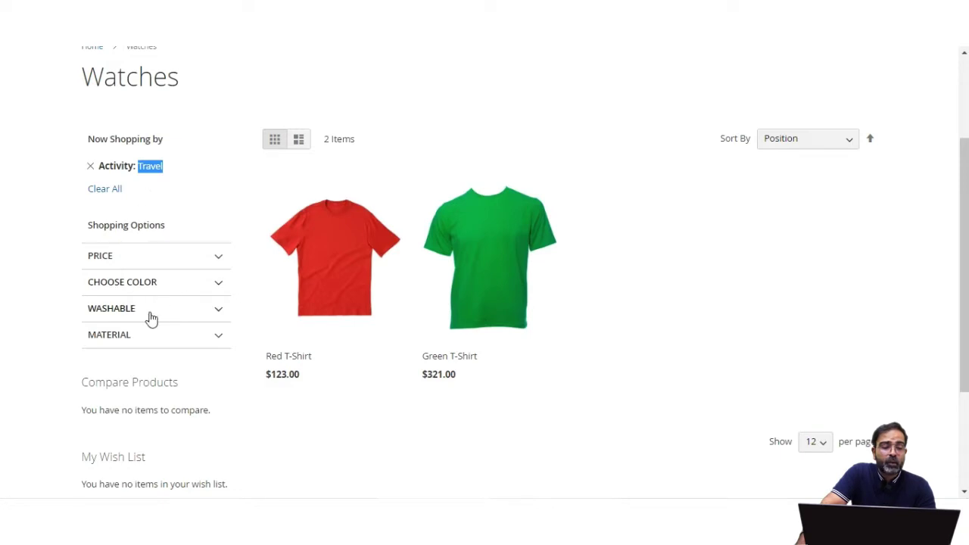
Narrow the Travel-filtered Watches to the $100.00 - $199.99 price range
left_click(141, 288)
left_click(141, 288)
left_click(158, 257)
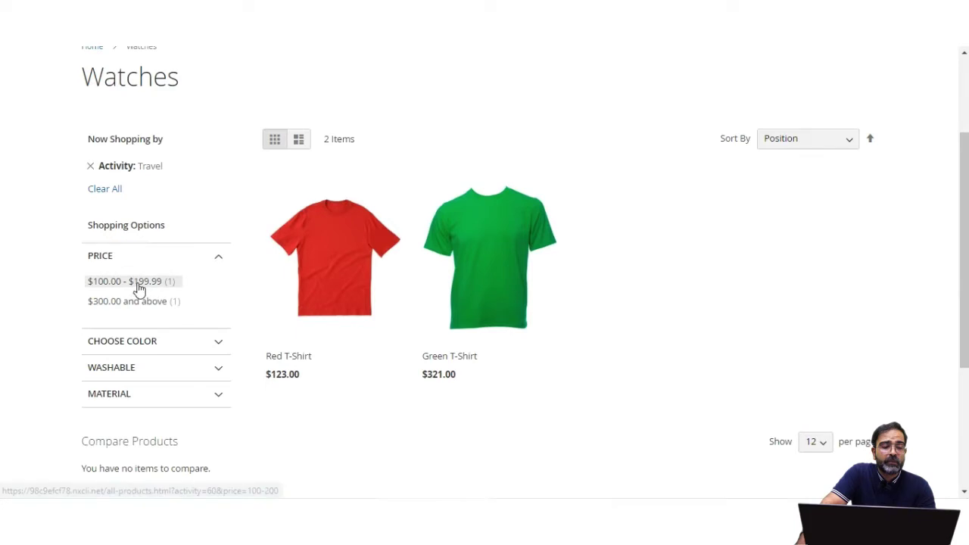
left_click(140, 288)
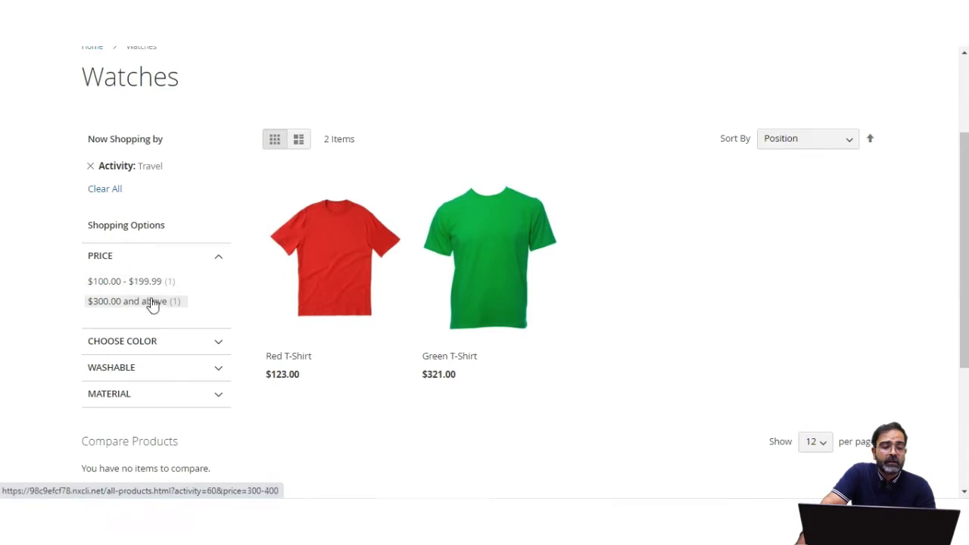
scroll(277, 336, "down", 2)
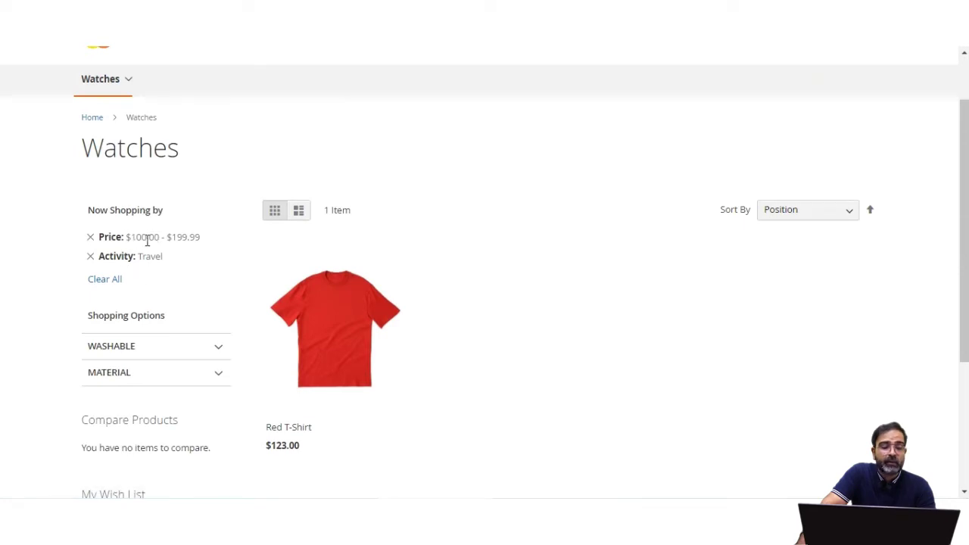
scroll(138, 265, "down", 2)
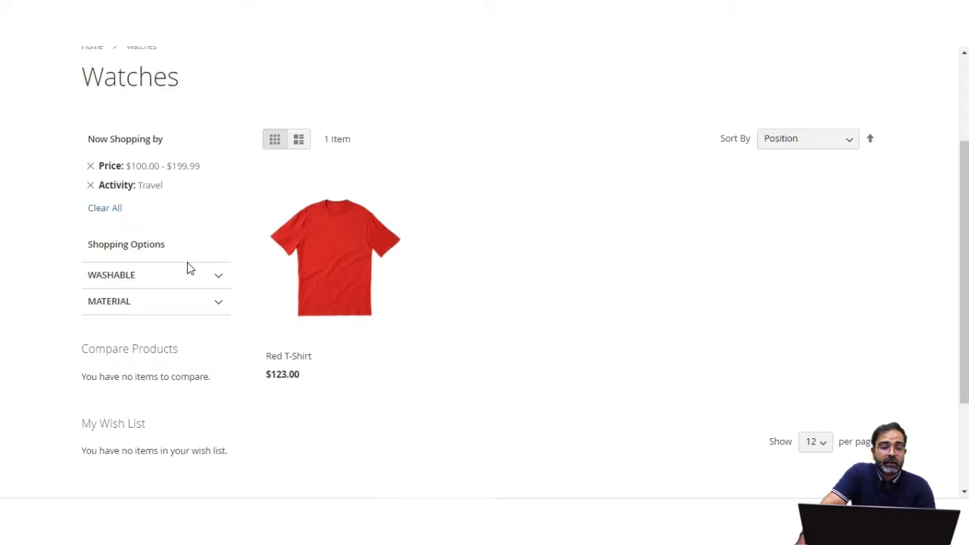
Remove the Activity: Travel filter from the Watches listing
left_click(92, 186)
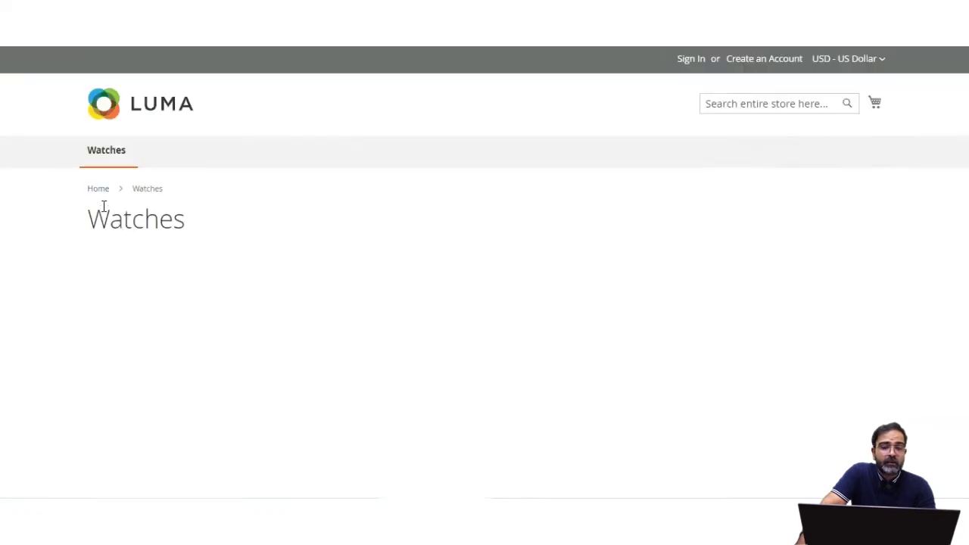
scroll(149, 265, "down", 3)
scroll(119, 238, "up", 2)
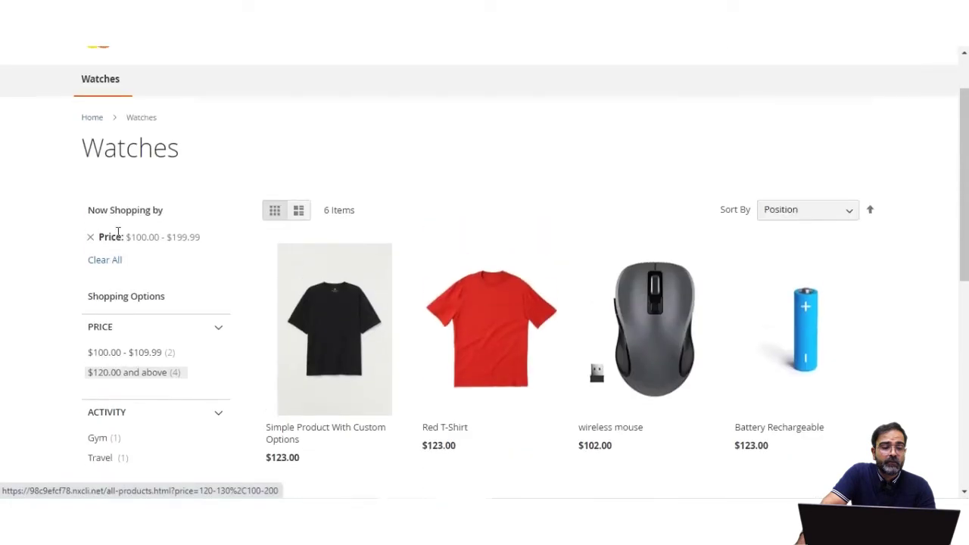
Clear all remaining filters and expand the Activity filter for the 11 Watches items
left_click(105, 263)
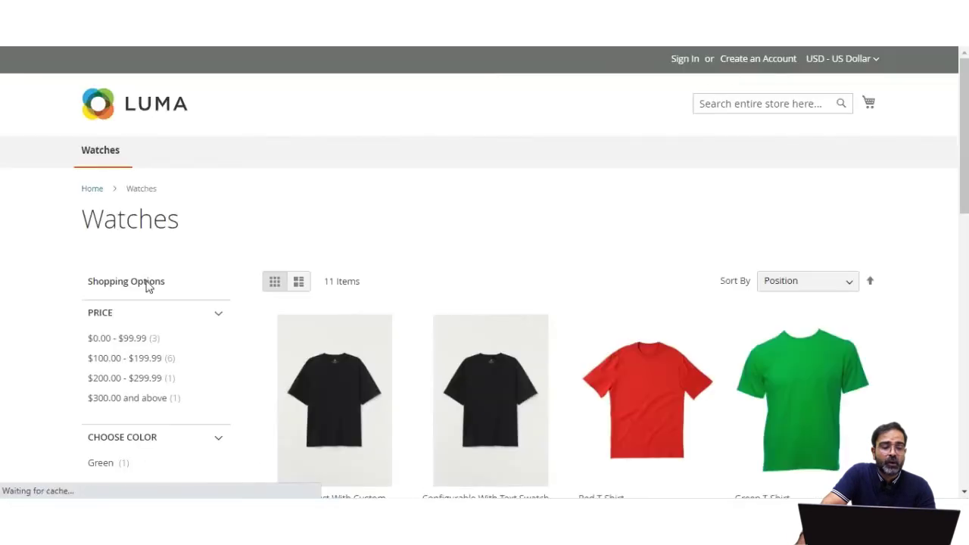
scroll(152, 292, "down", 2)
scroll(168, 305, "down", 3)
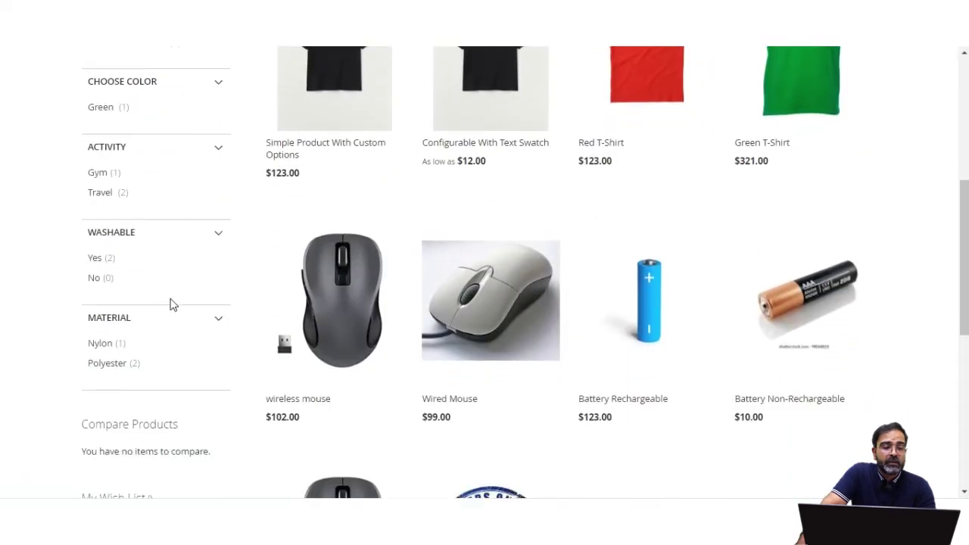
scroll(170, 303, "up", 2)
left_click(156, 153)
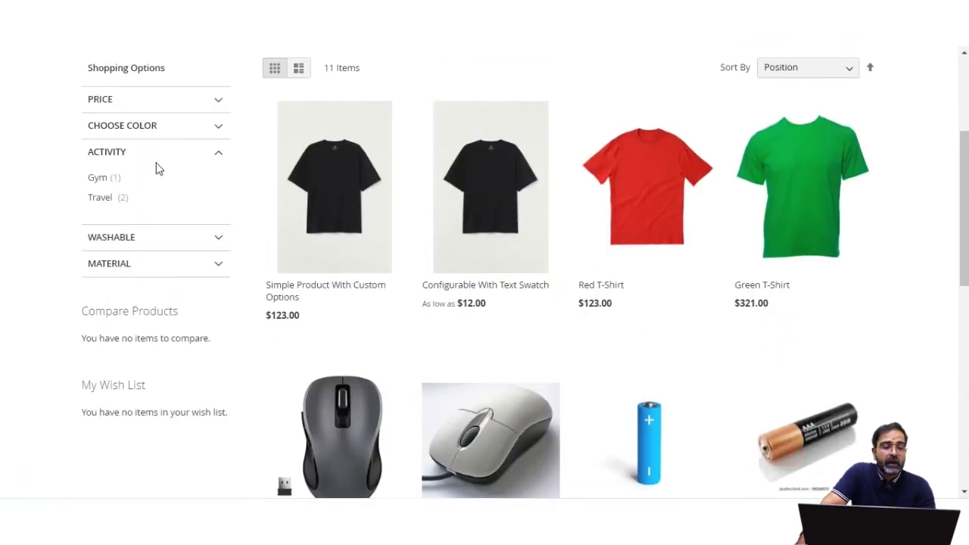
Filter Watches to Washable: Yes, then go back to the unfiltered 11-item listing
left_click(121, 238)
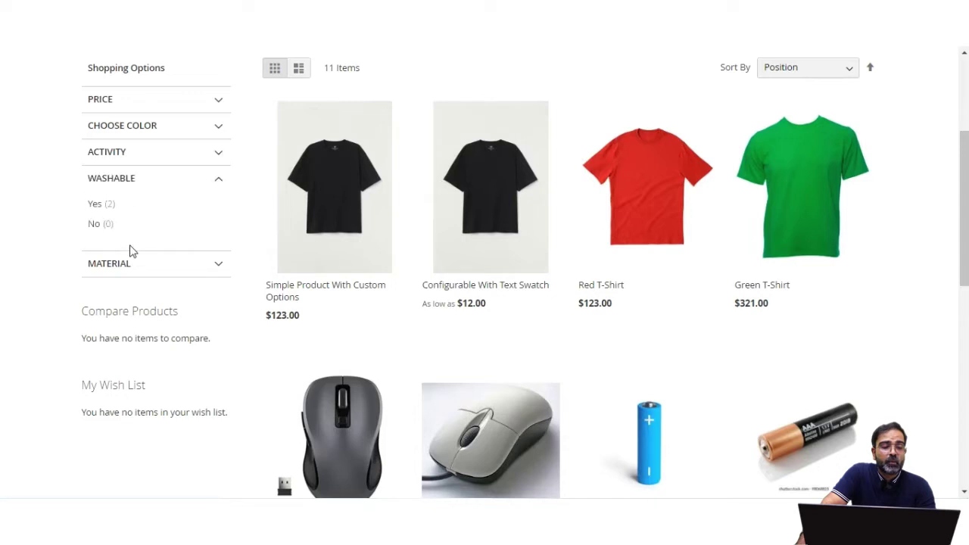
left_click(101, 210)
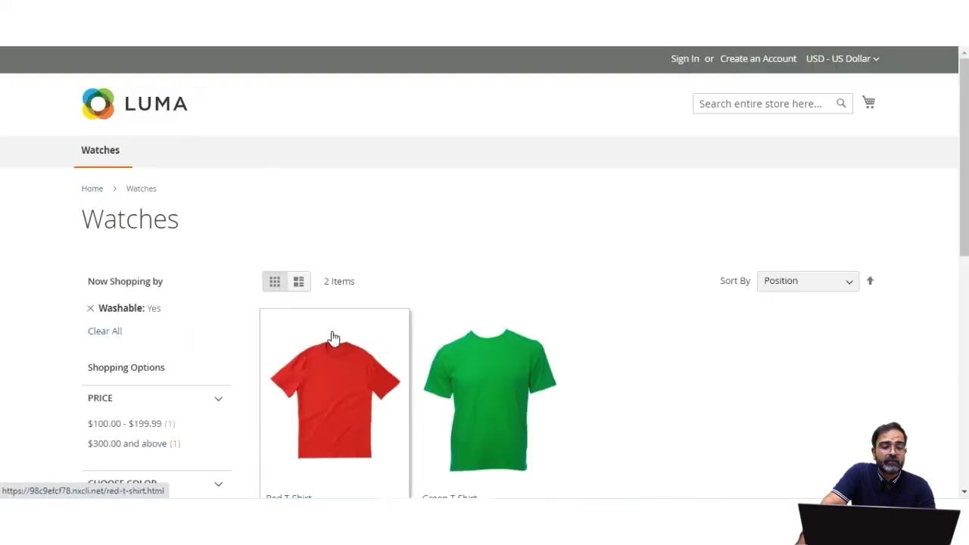
scroll(330, 336, "down", 3)
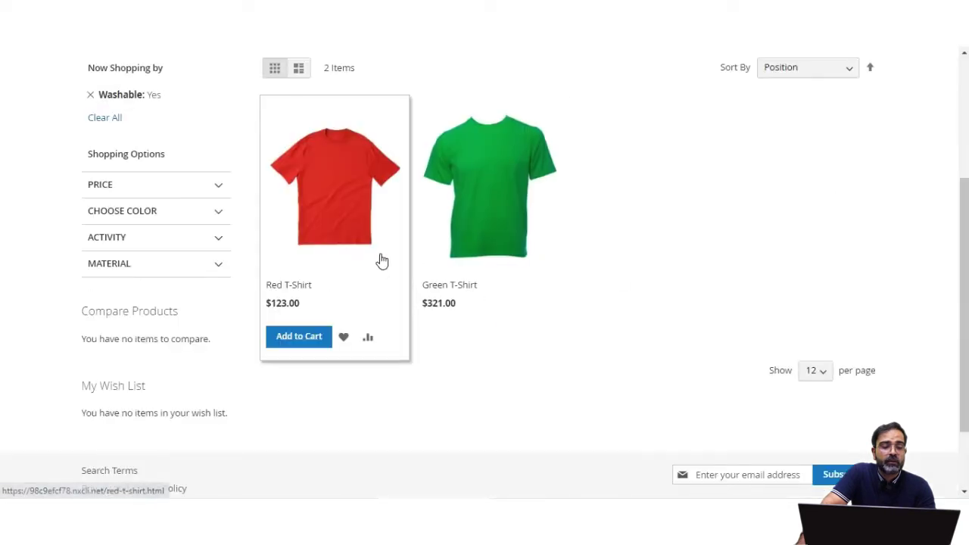
scroll(411, 306, "up", 1)
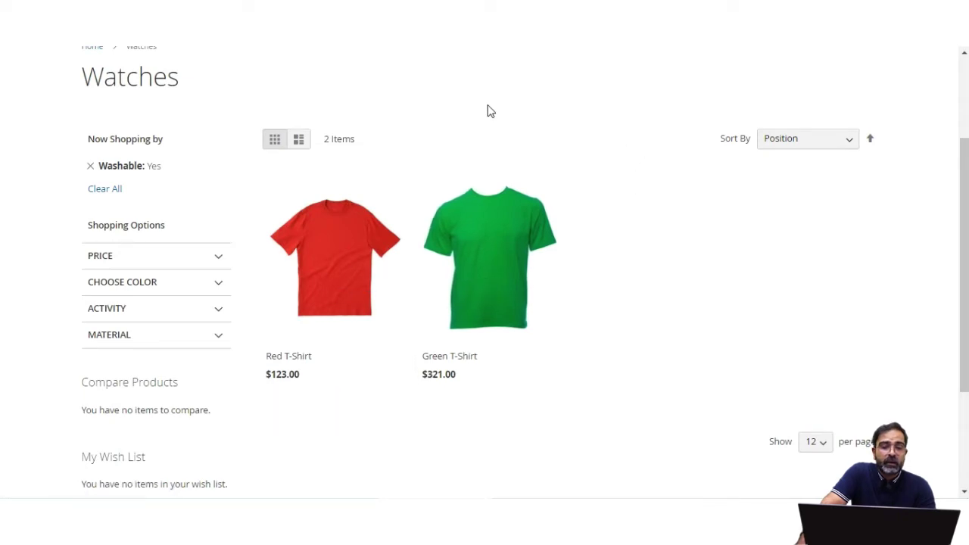
key("alt+Left")
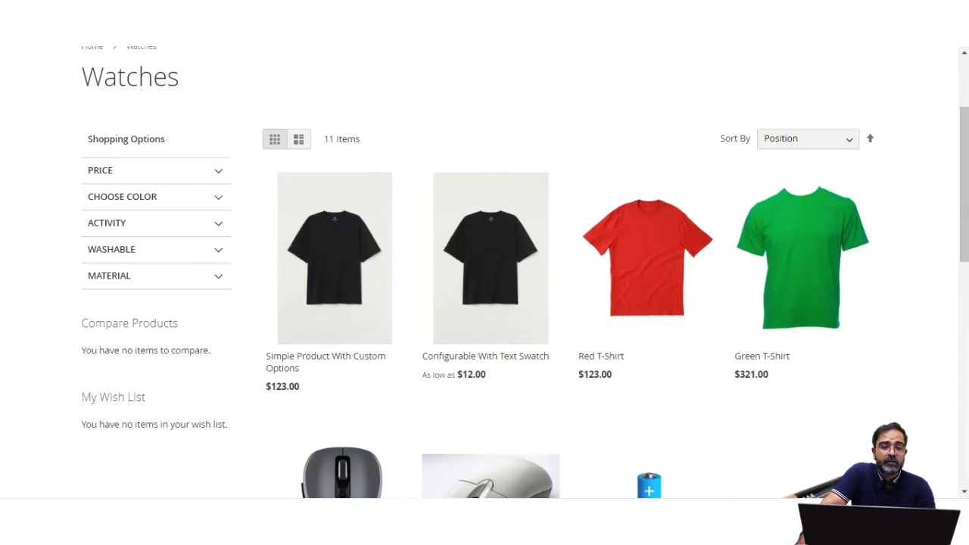
mouse_move(652, 245)
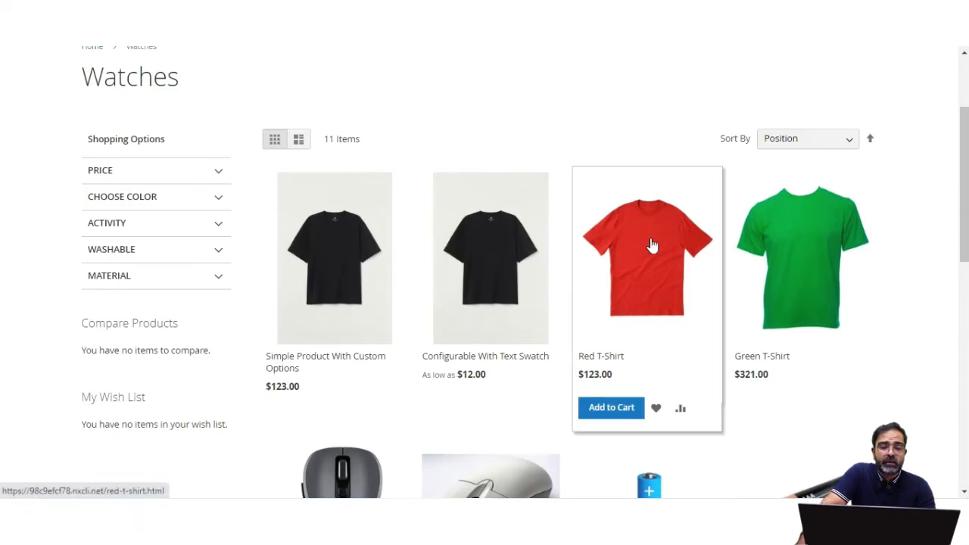
Open the Red T-Shirt product page and highlight its Activity values Gym, Travel
left_click(652, 245)
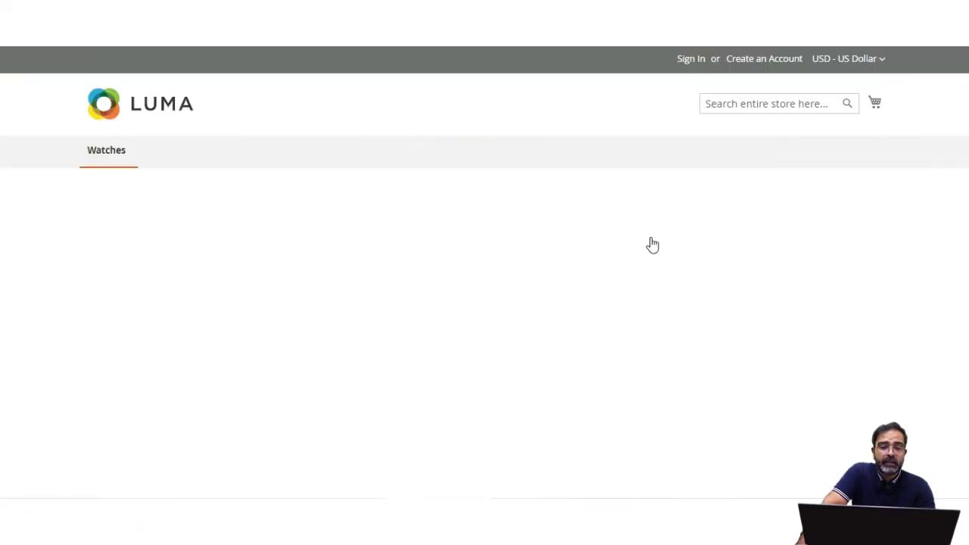
left_click_drag(964, 147, 963, 319)
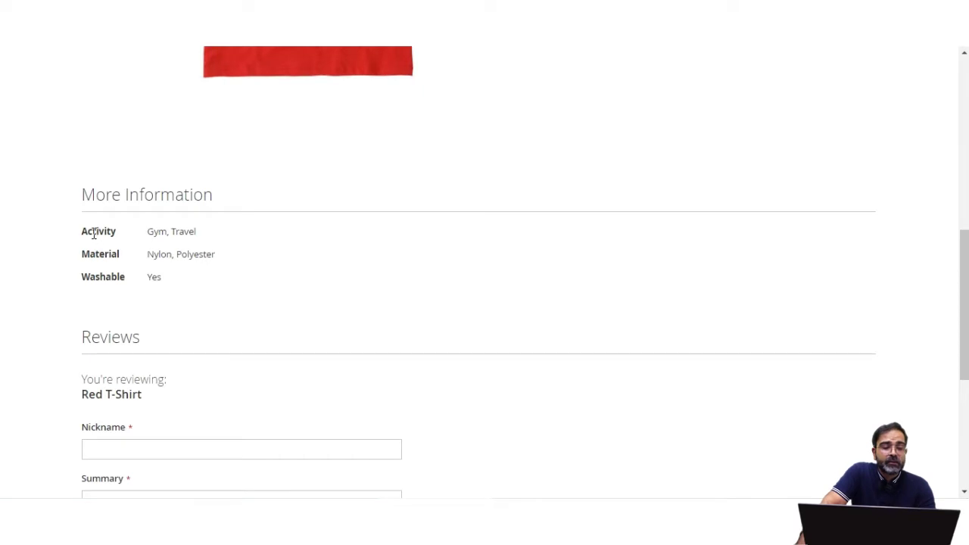
left_click_drag(96, 235, 197, 240)
left_click(117, 234)
left_click(202, 241)
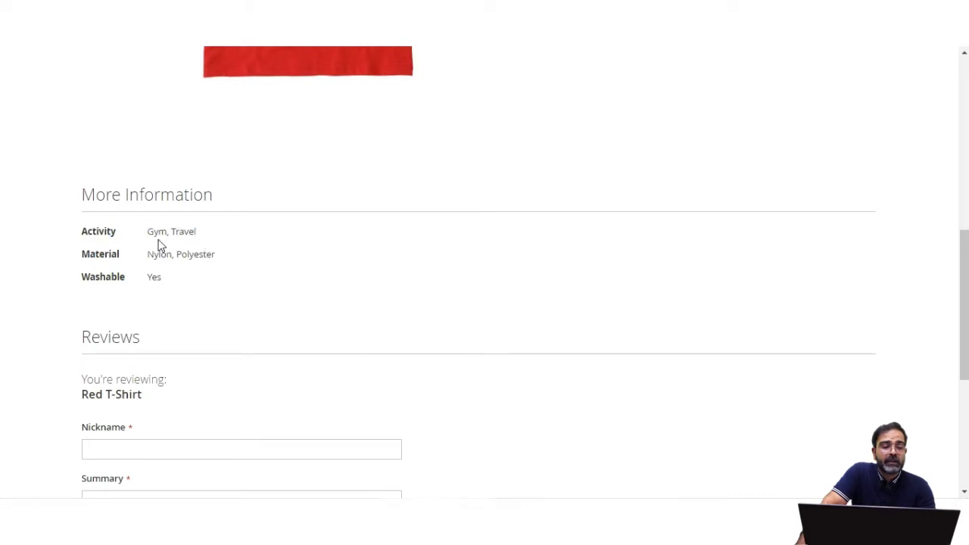
Highlight Material Nylon, Polyester and Washable Yes under More Information
double_click(91, 254)
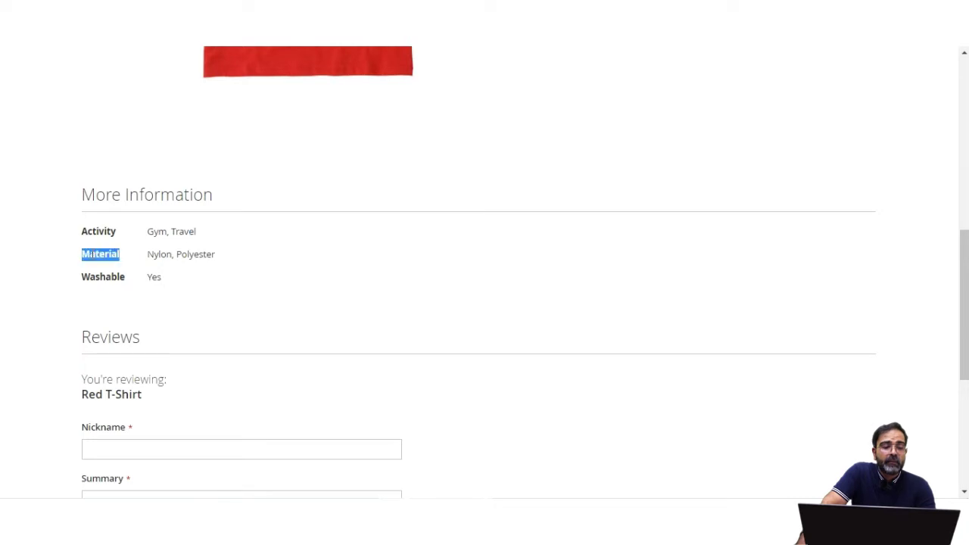
double_click(158, 256)
left_click_drag(180, 256, 218, 258)
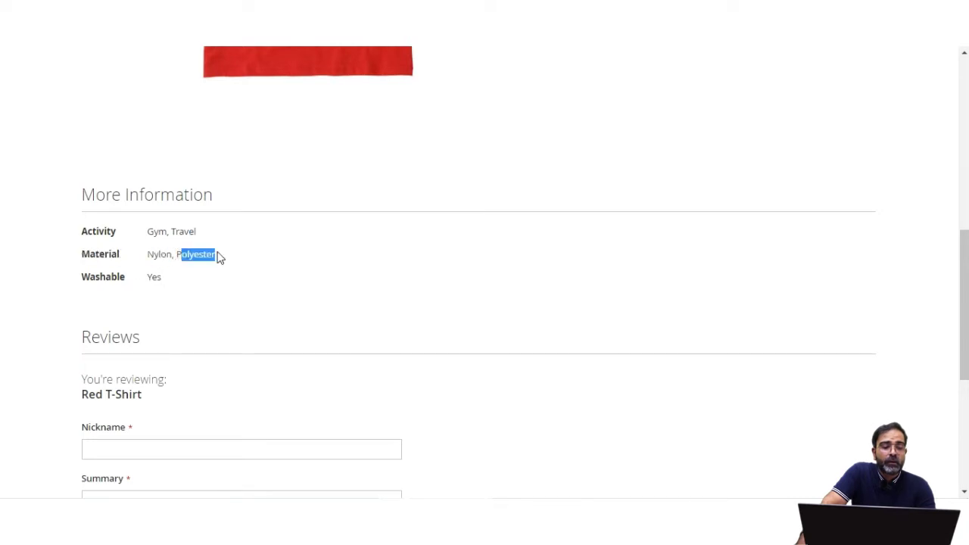
double_click(93, 277)
left_click_drag(148, 277, 173, 282)
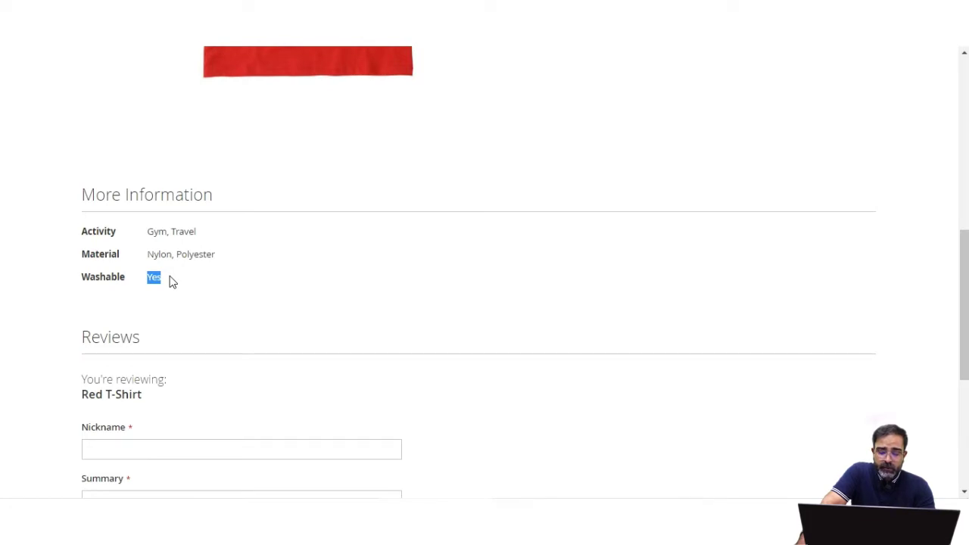
left_click(172, 281)
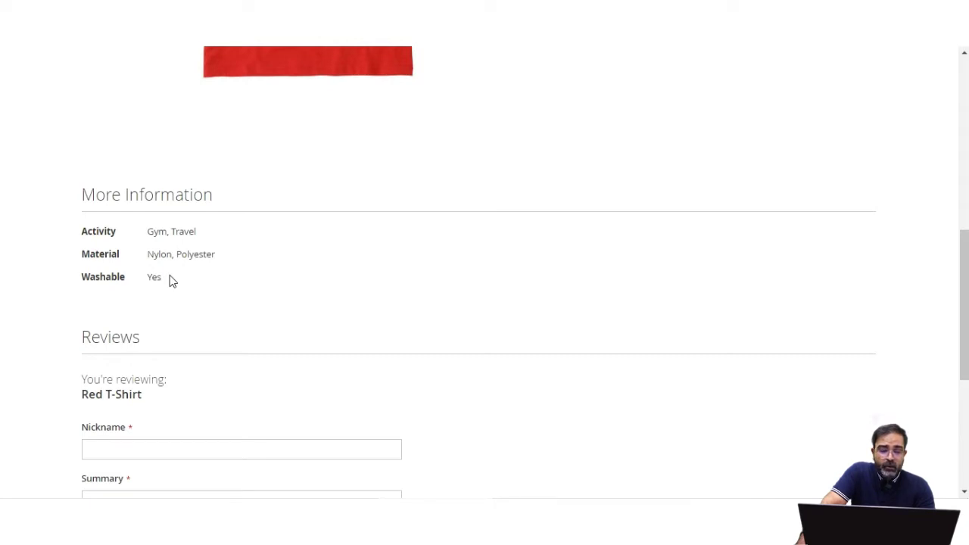
scroll(169, 279, "up", 10)
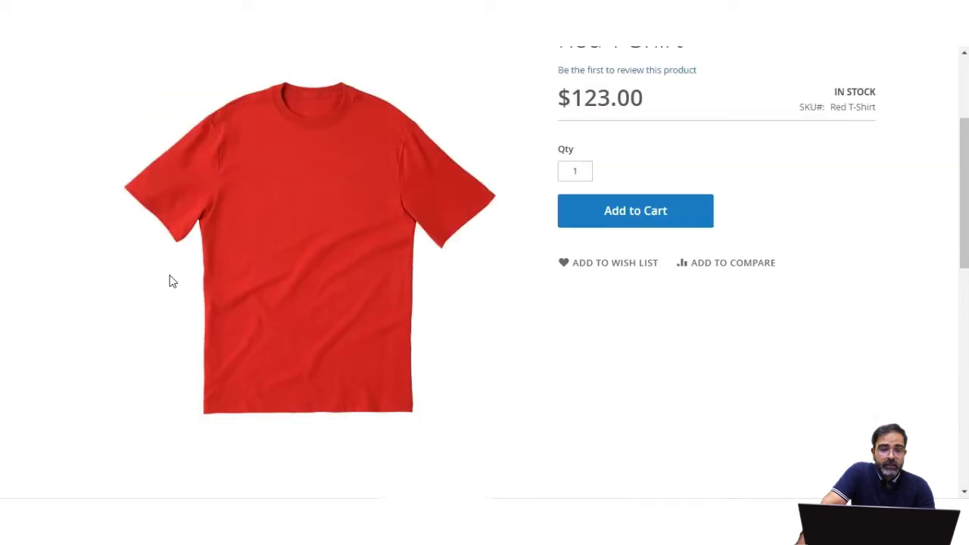
Go back to the Watches listing and clear all active filters
key("alt+Left")
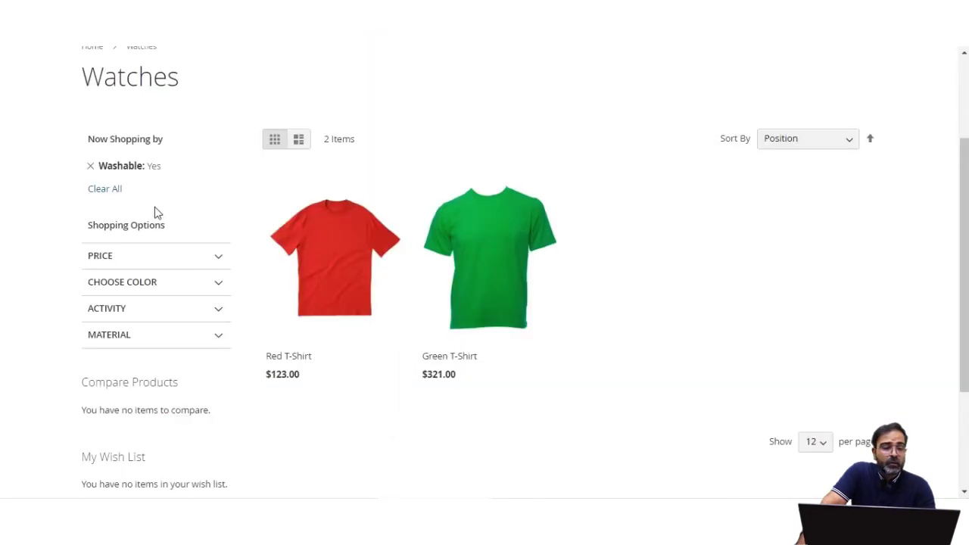
scroll(153, 212, "up", 2)
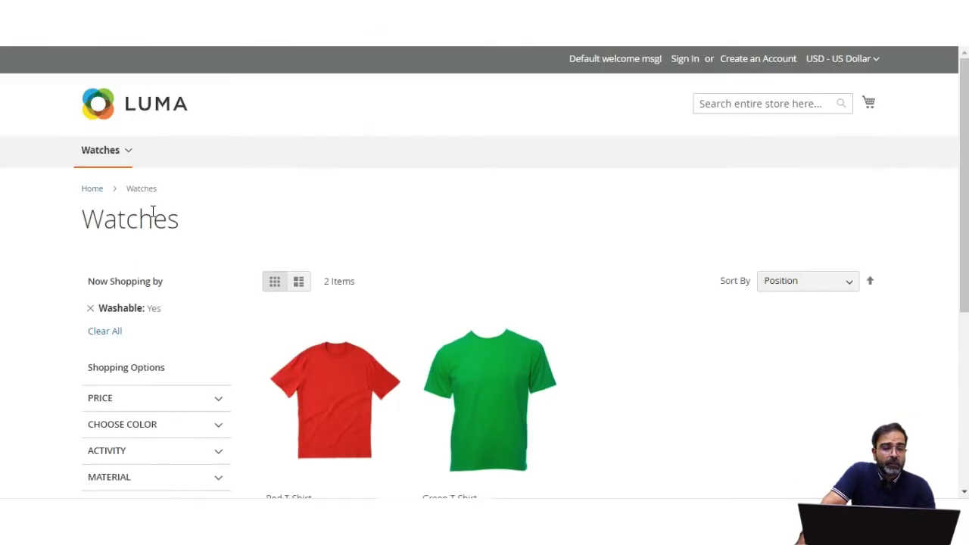
left_click(114, 149)
Expand the Activity and Washable filters for the unfiltered 11 Watches items
scroll(175, 287, "down", 3)
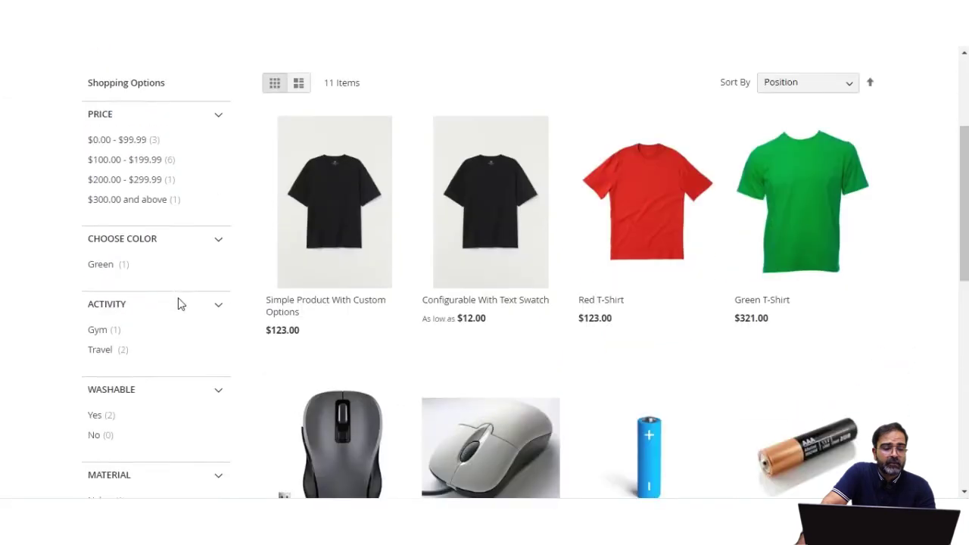
scroll(146, 259, "down", 1)
scroll(129, 210, "up", 1)
left_click(144, 155)
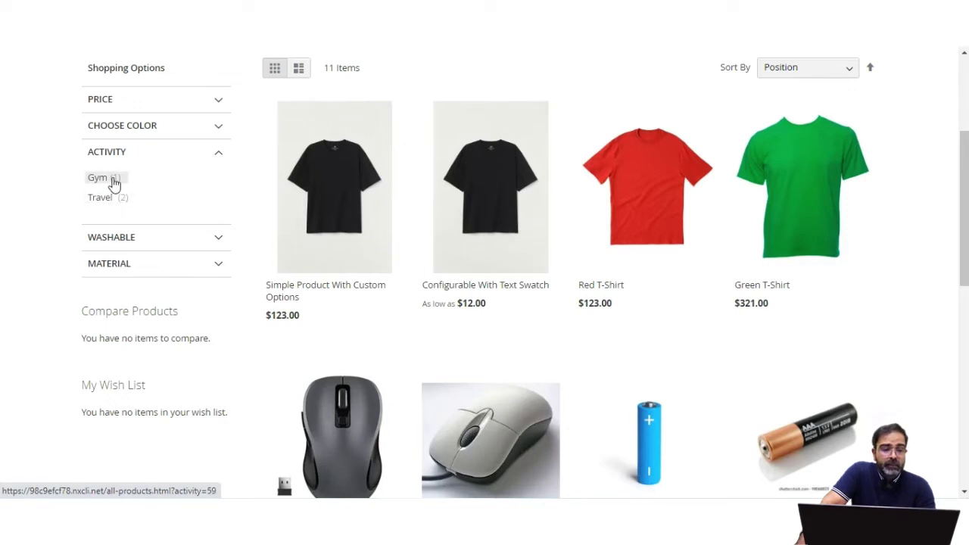
left_click(154, 246)
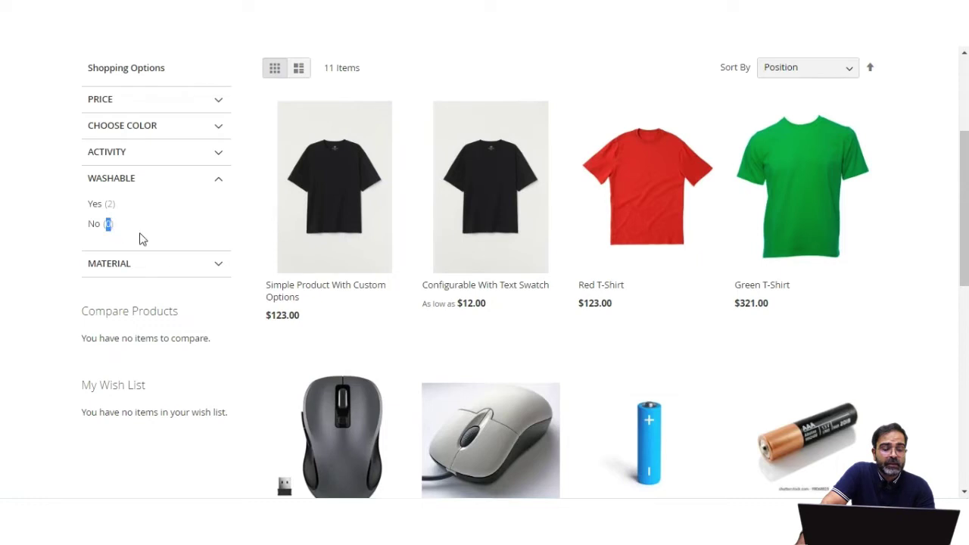
scroll(196, 232, "up", 3)
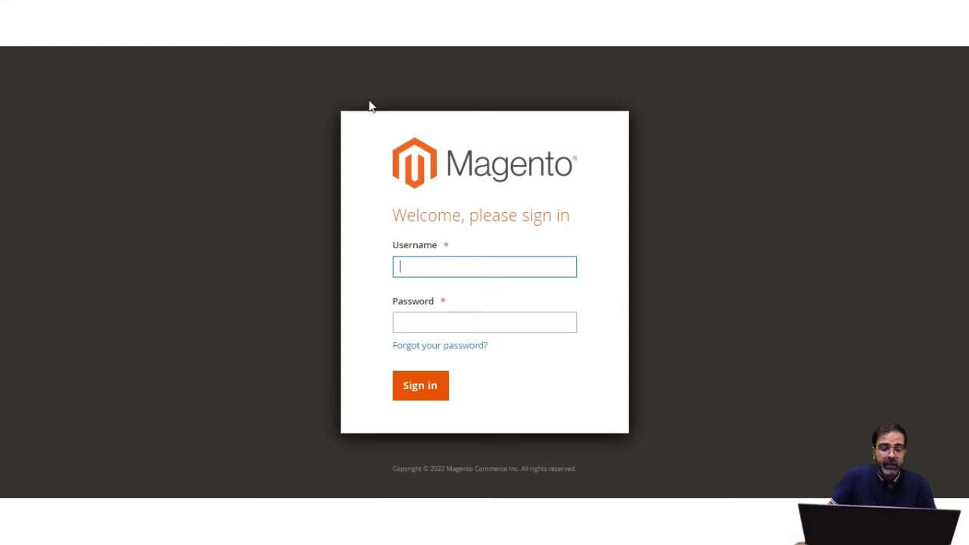
Enter the admin password and sign in to Magento Admin
key("Tab")
type("•••")
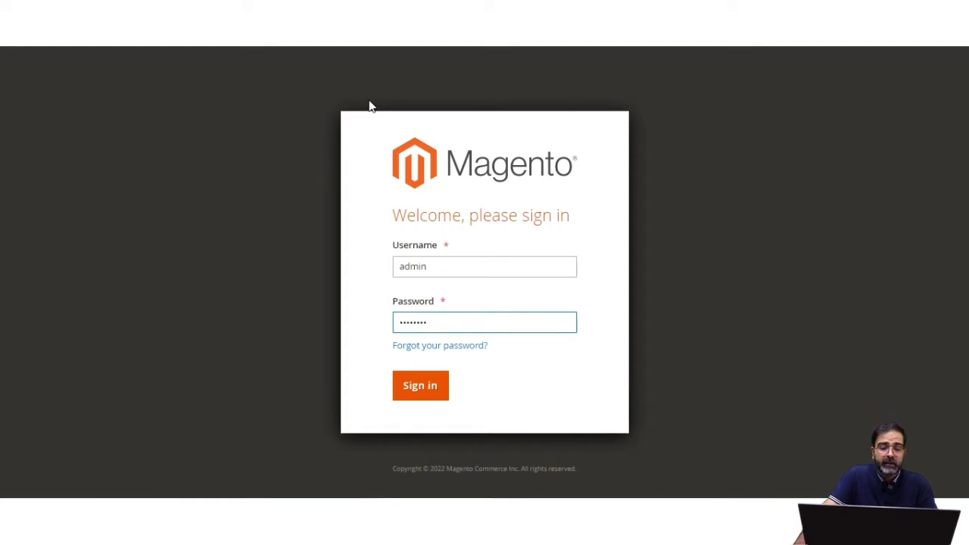
left_click(427, 387)
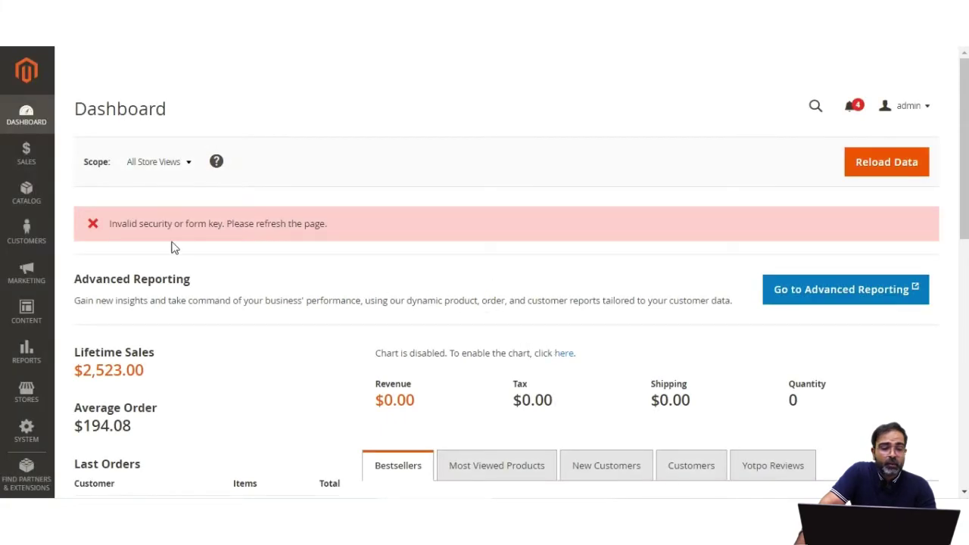
Open the Watches (ID: 3) category under Catalog > Categories and dismiss the password warning
left_click(32, 203)
left_click(112, 151)
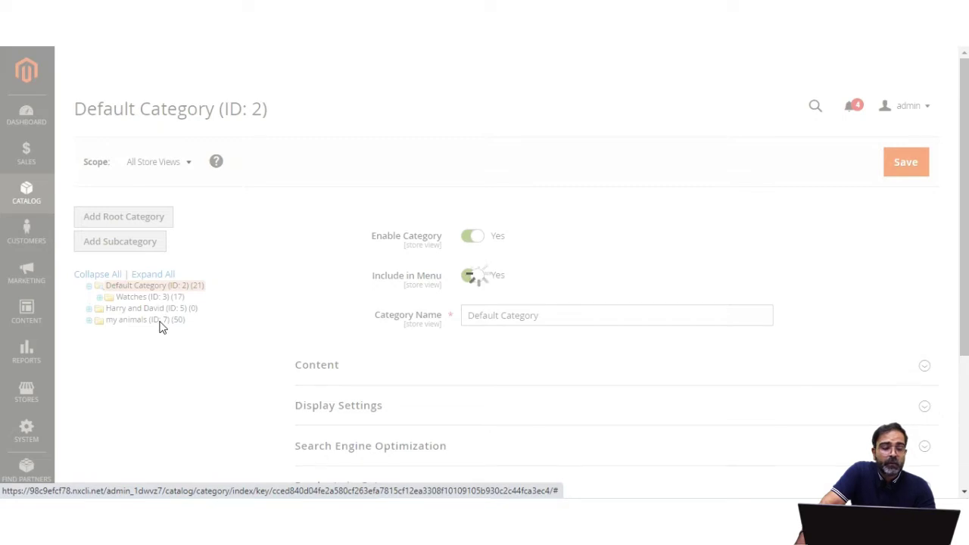
left_click(150, 302)
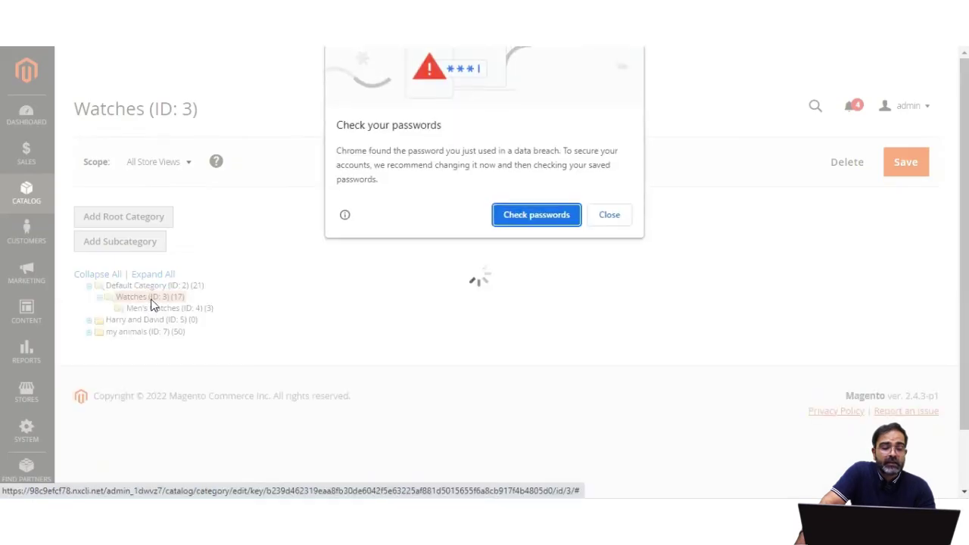
left_click(610, 215)
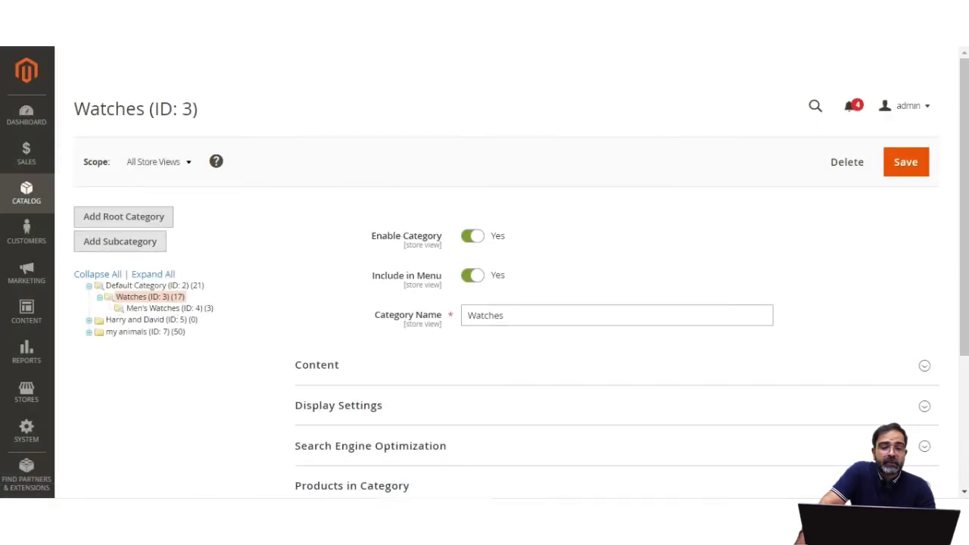
On the storefront Watches page, collapse Washable and toggle the Material filter open and closed
key("ctrl+Tab")
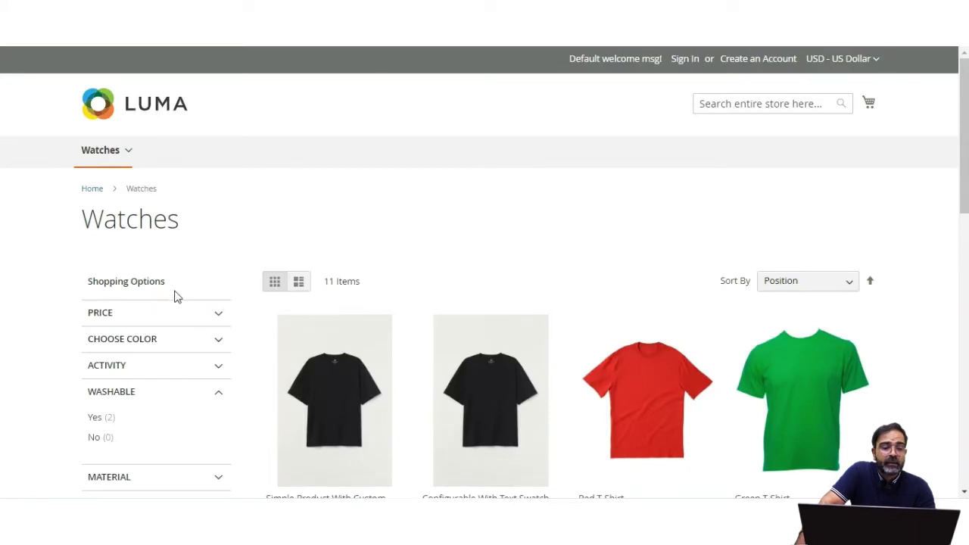
left_click(166, 394)
left_click(216, 427)
left_click(216, 427)
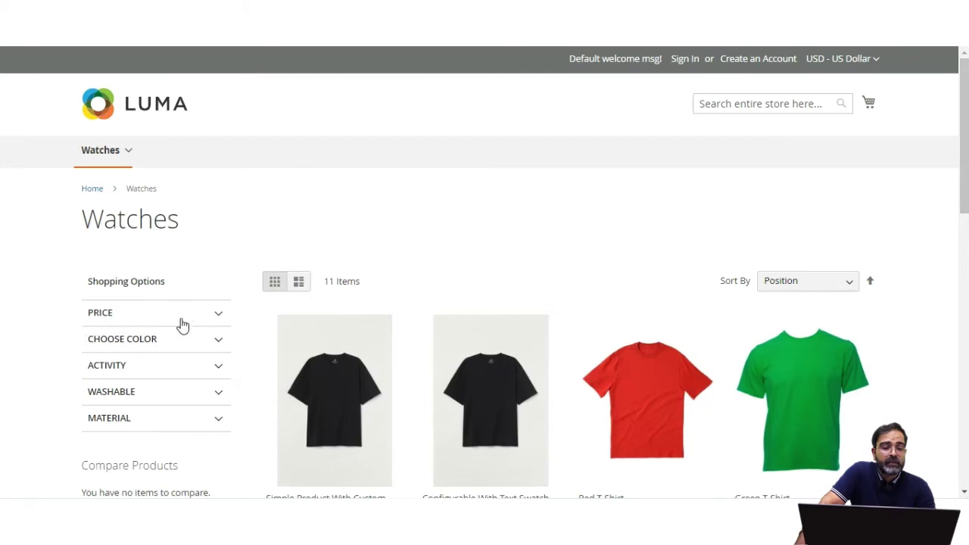
scroll(227, 416, "down", 2)
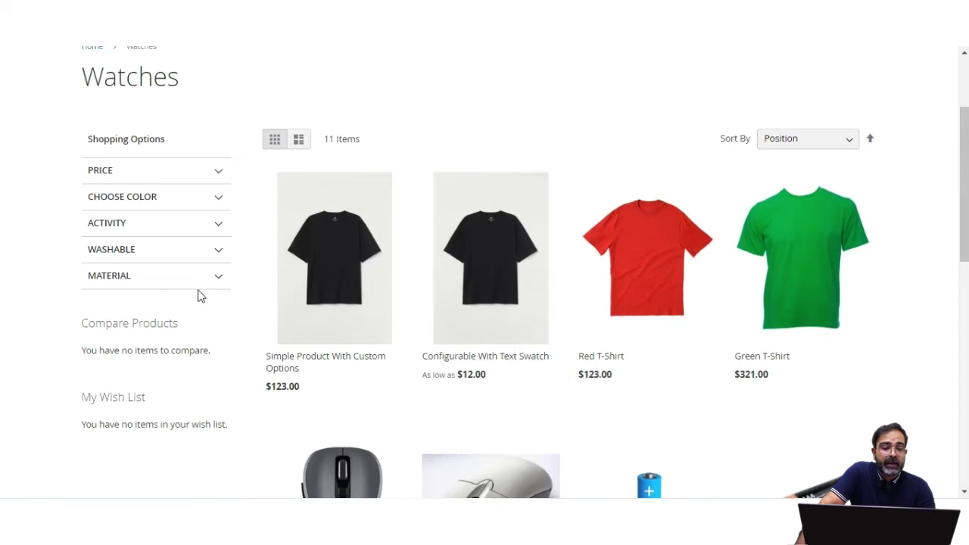
scroll(203, 294, "up", 2)
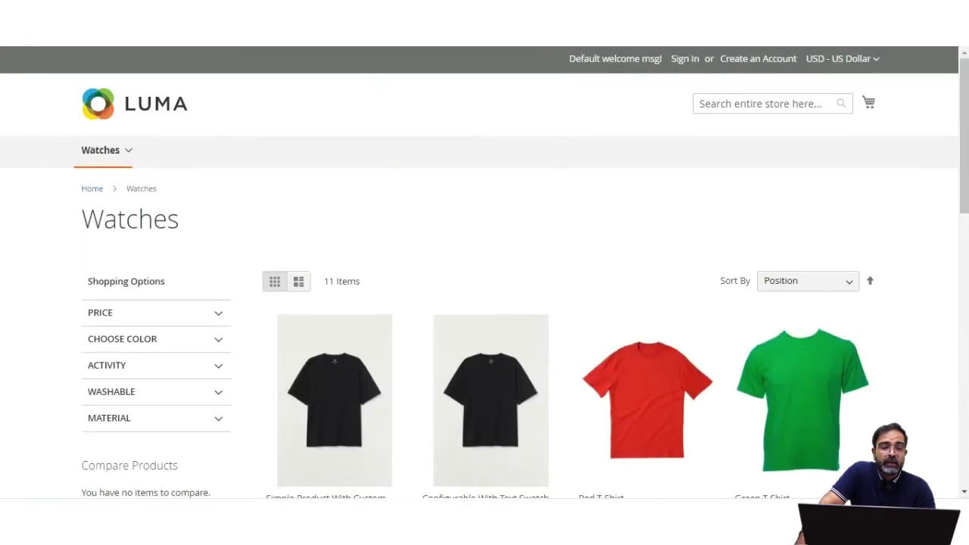
Set Anchor to No in the Watches category's Display Settings and save
key("ctrl+Tab")
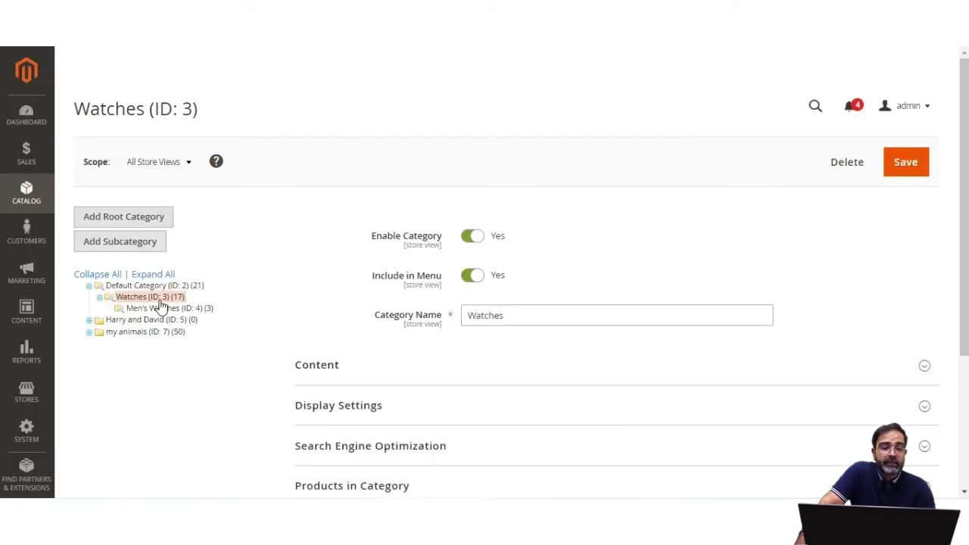
left_click(345, 409)
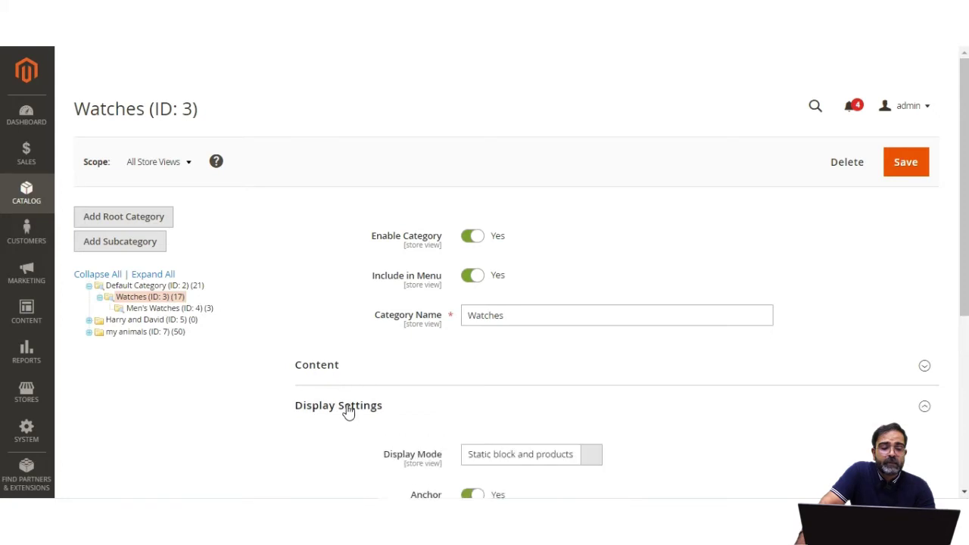
scroll(424, 409, "down", 2)
left_click(473, 356)
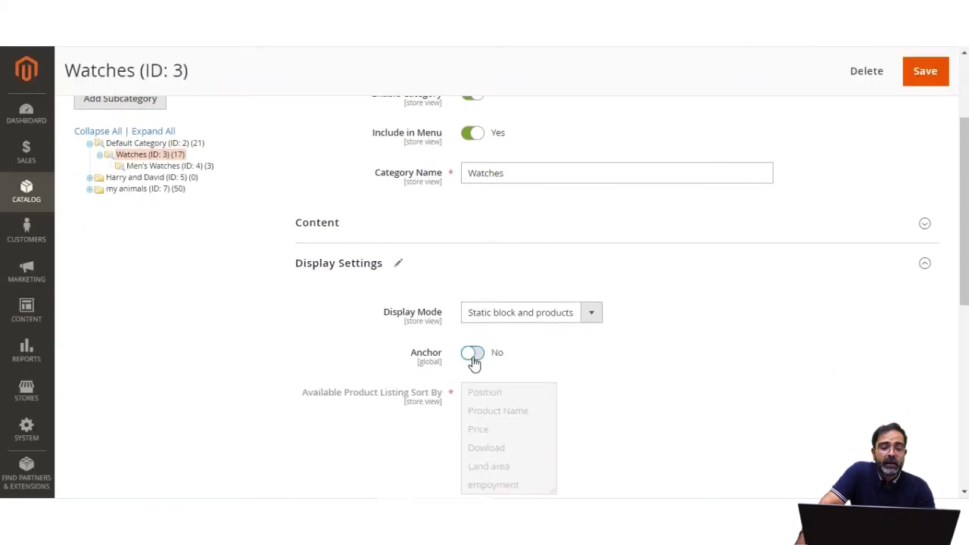
left_click(475, 356)
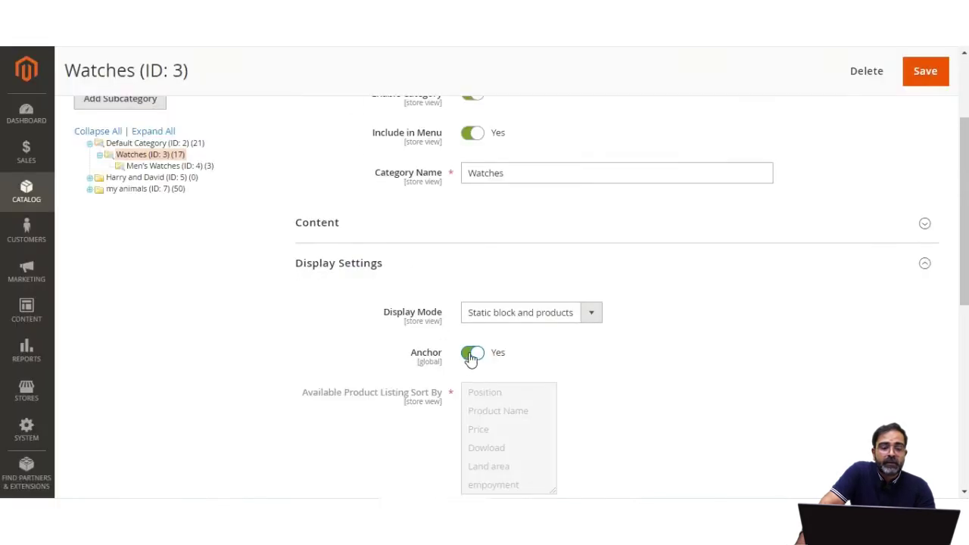
left_click(471, 353)
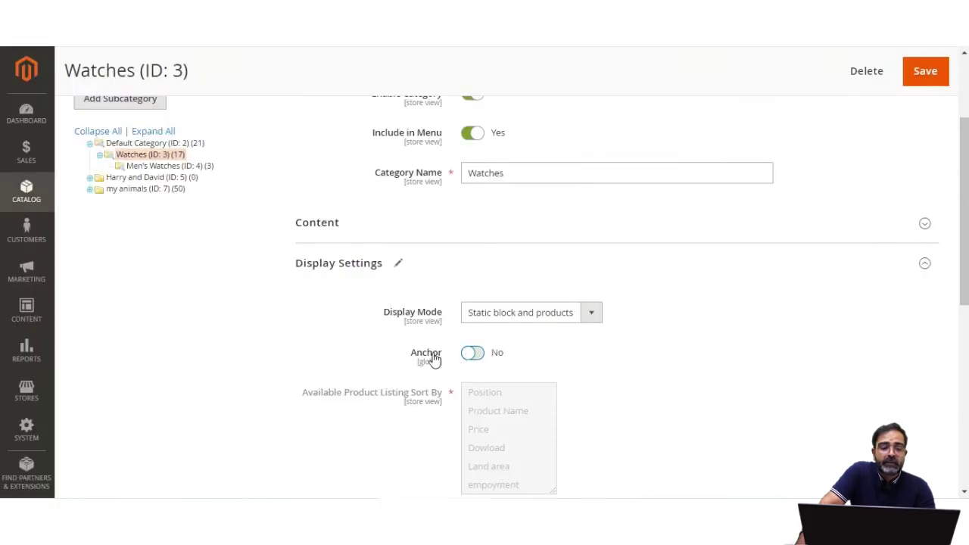
left_click(926, 71)
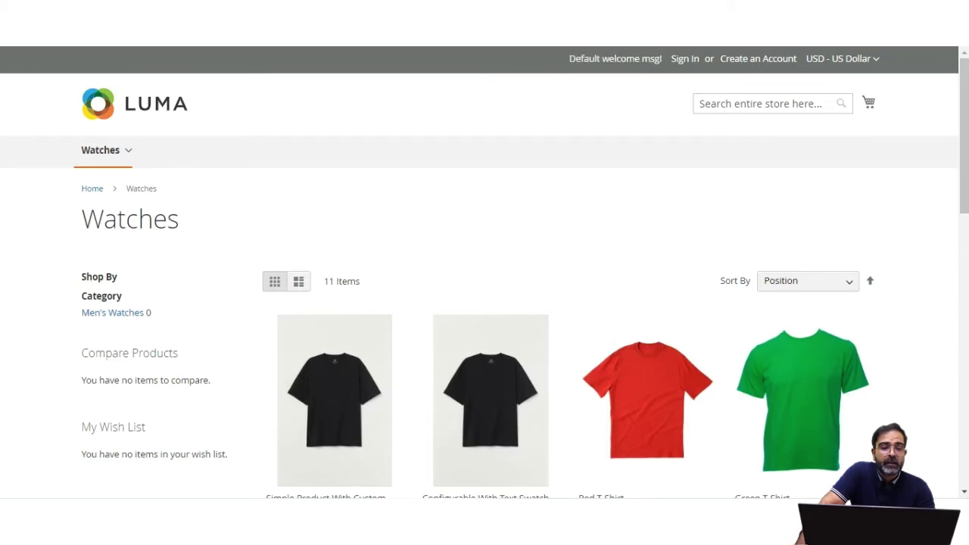
In the Watches category's Display Settings, set Anchor to Yes and save
left_click(330, 23)
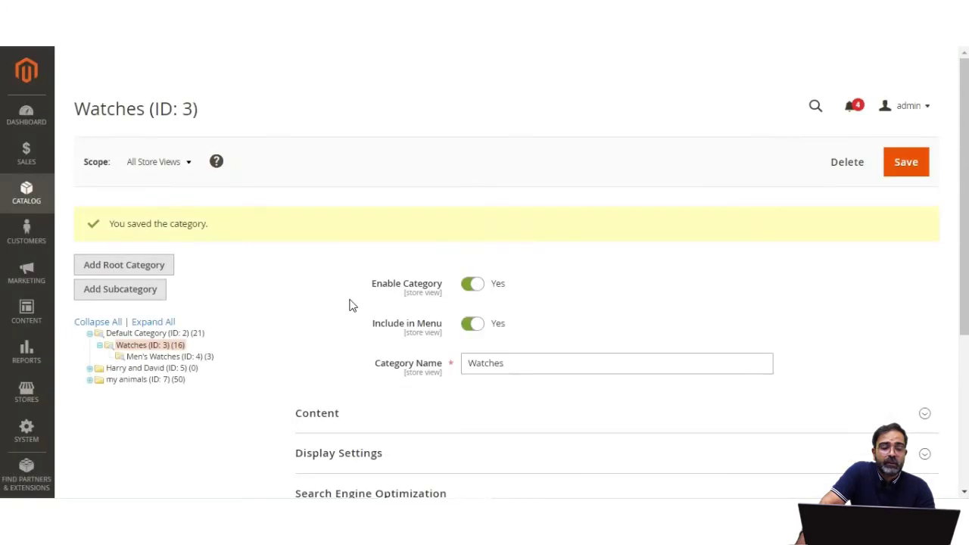
scroll(424, 394, "down", 3)
left_click(356, 242)
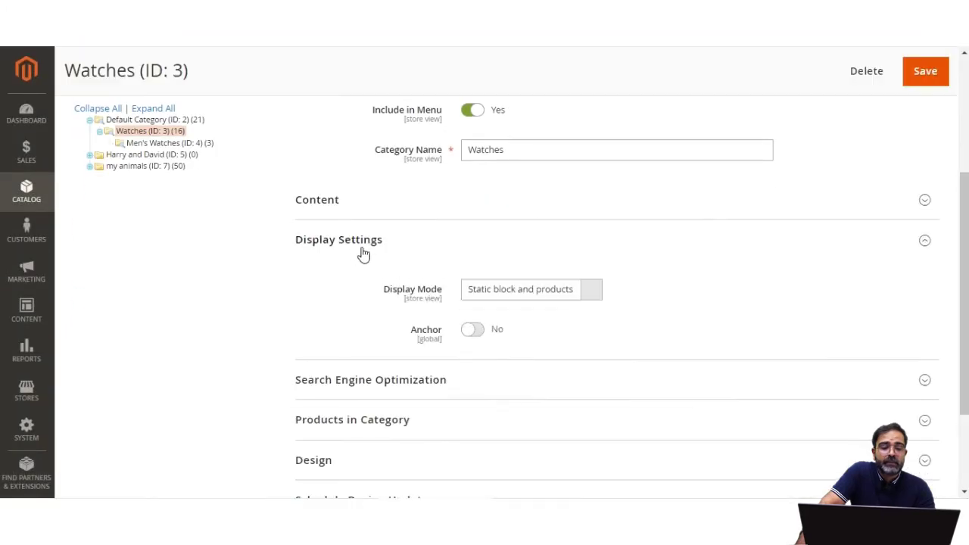
left_click(474, 333)
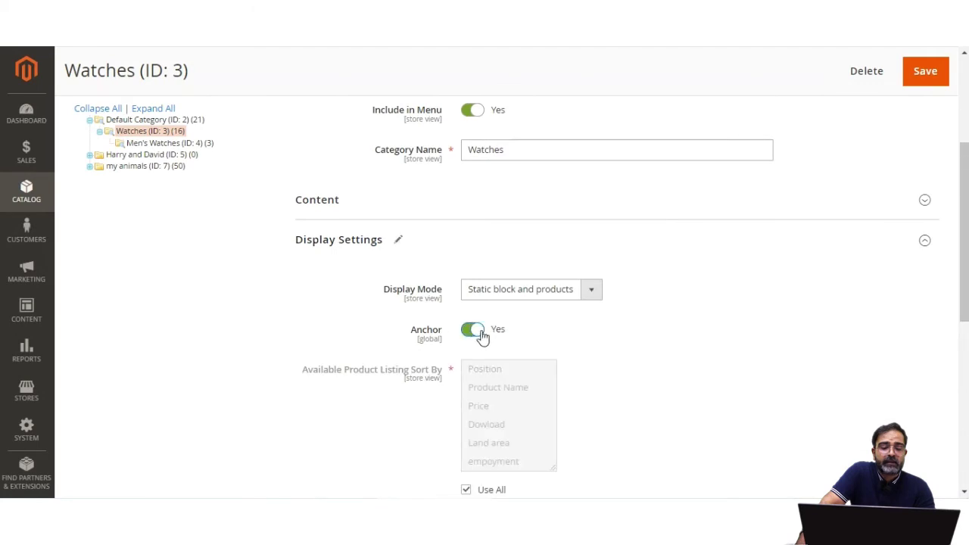
left_click(923, 70)
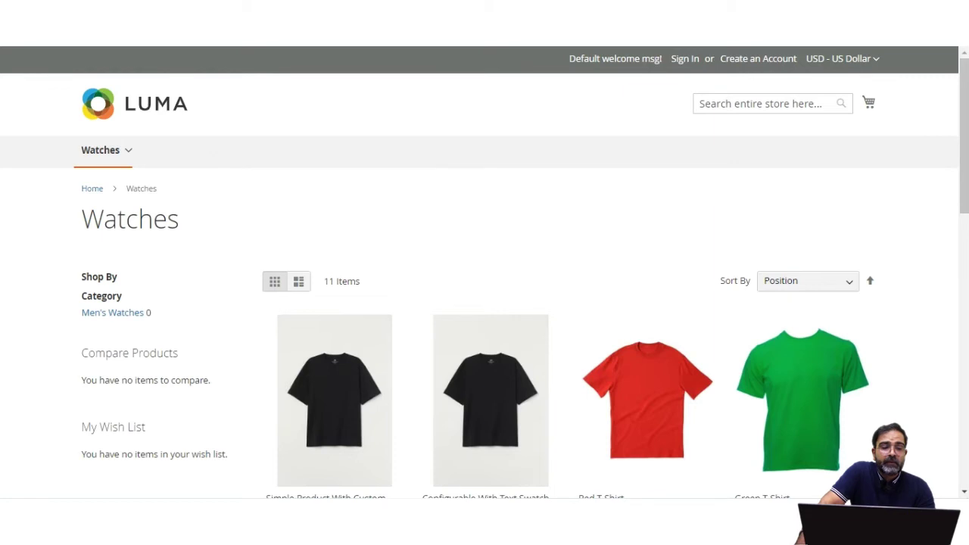
Reload Watches, expand the Activity, Washable and Material filters, and filter by Material: Nylon
key("F5")
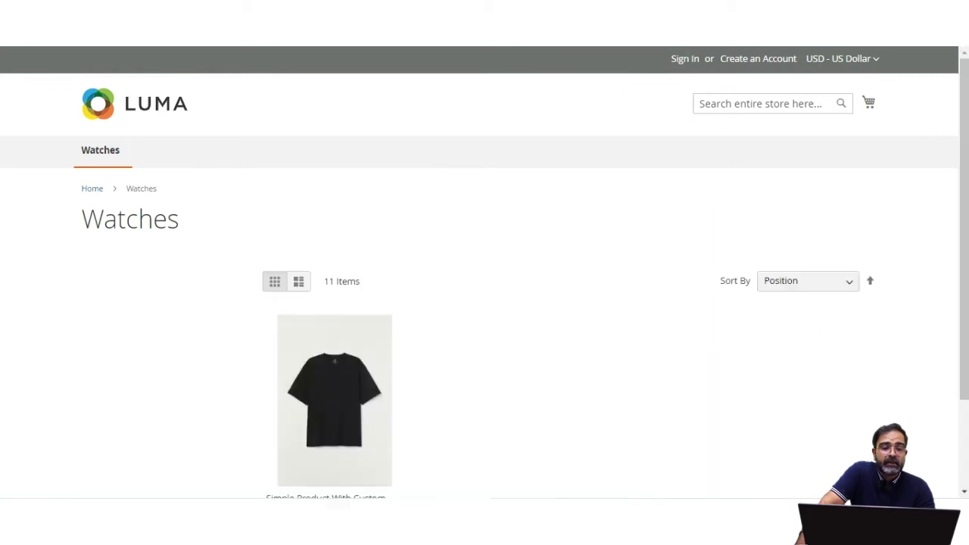
scroll(173, 340, "down", 4)
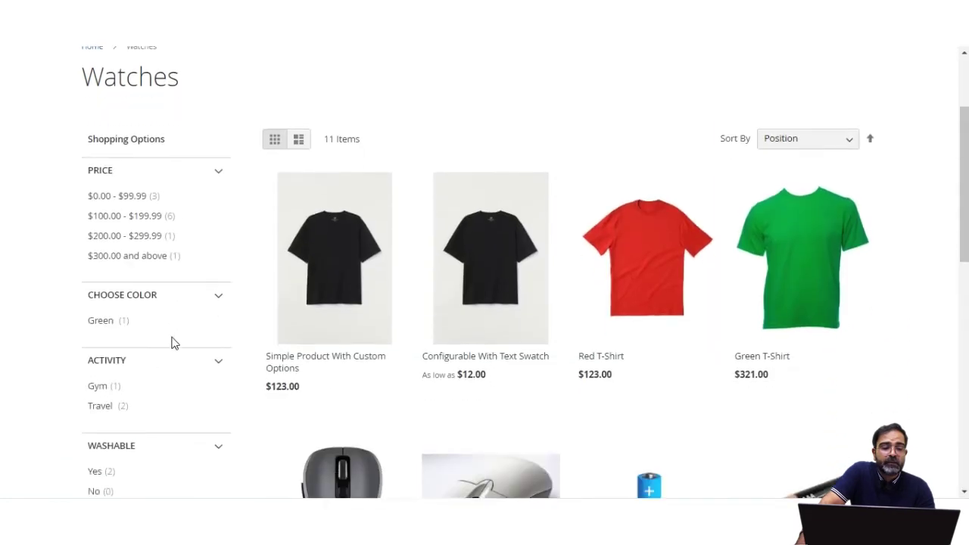
left_click(144, 153)
scroll(151, 259, "up", 2)
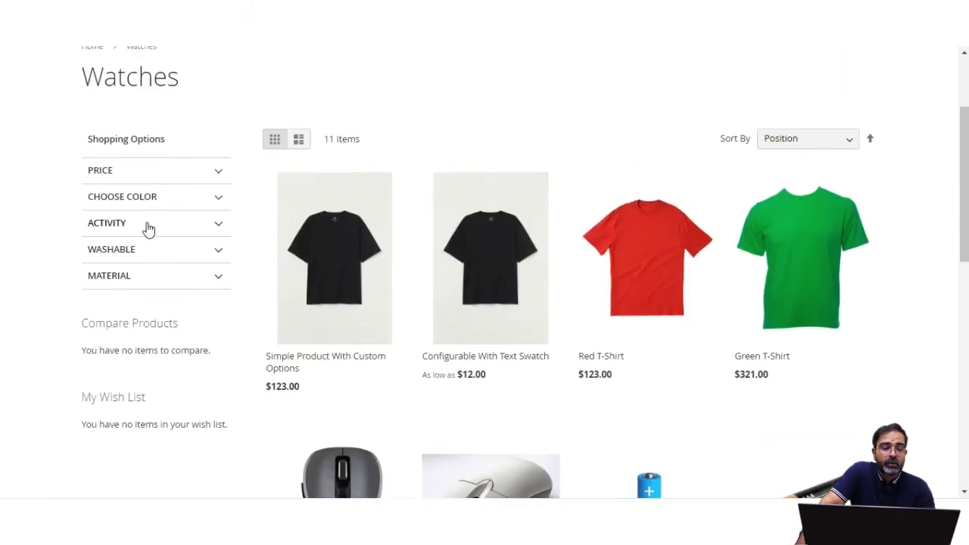
left_click(149, 229)
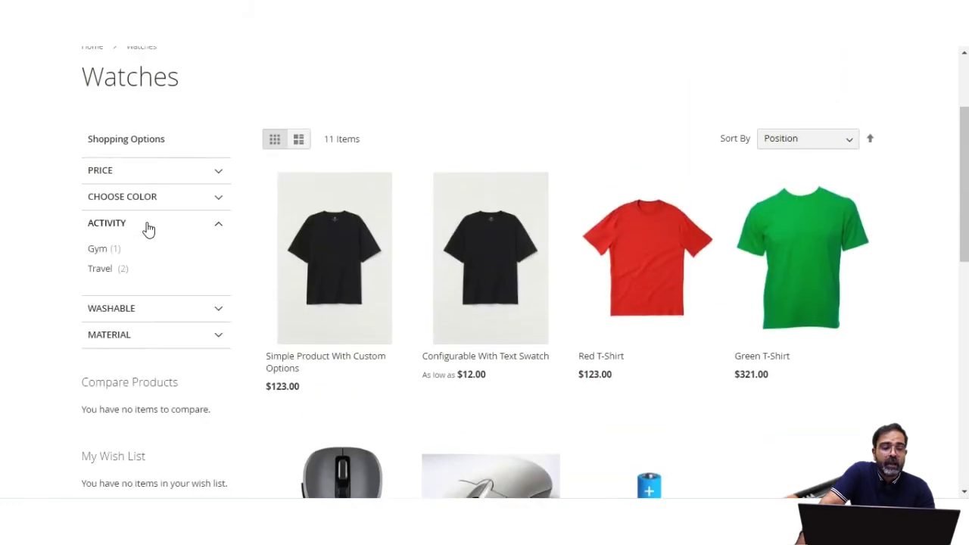
left_click(137, 317)
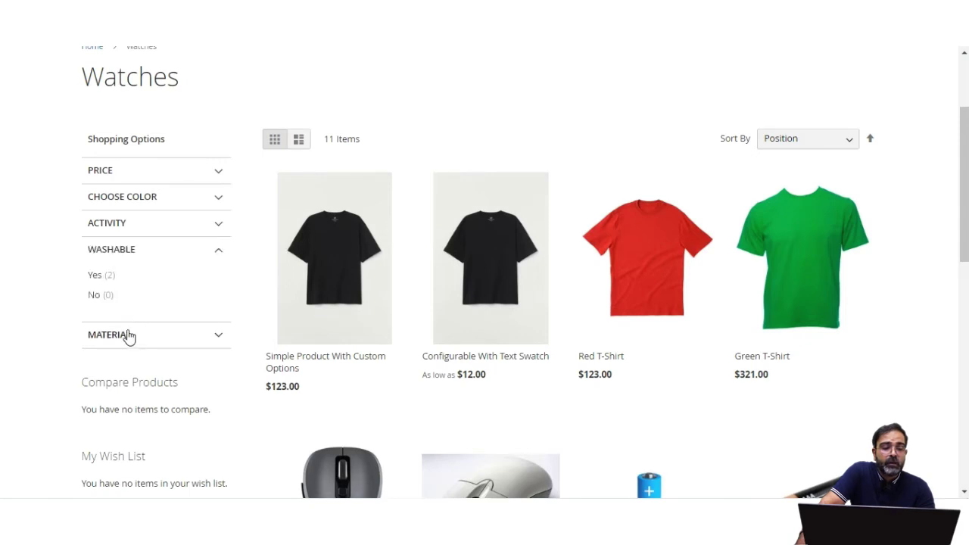
left_click(129, 336)
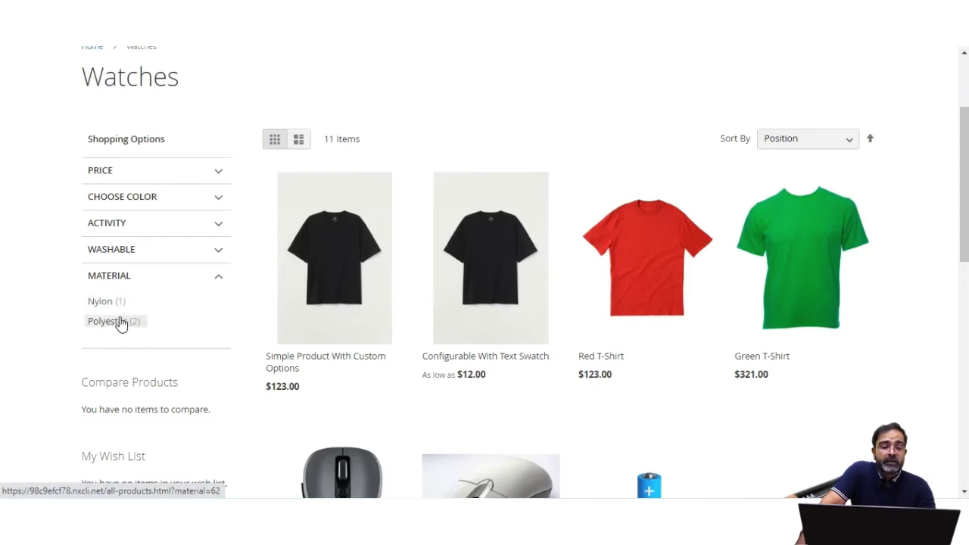
left_click(117, 306)
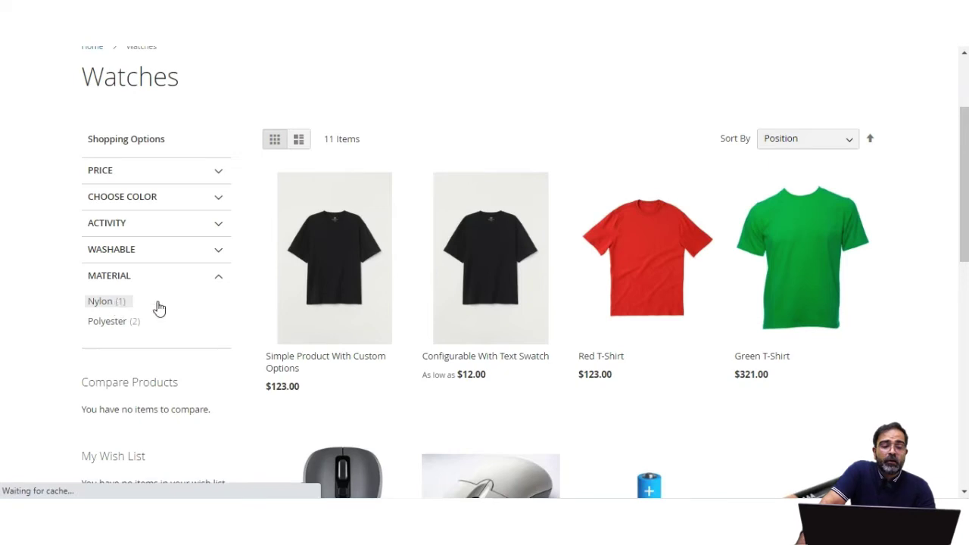
scroll(337, 351, "down", 3)
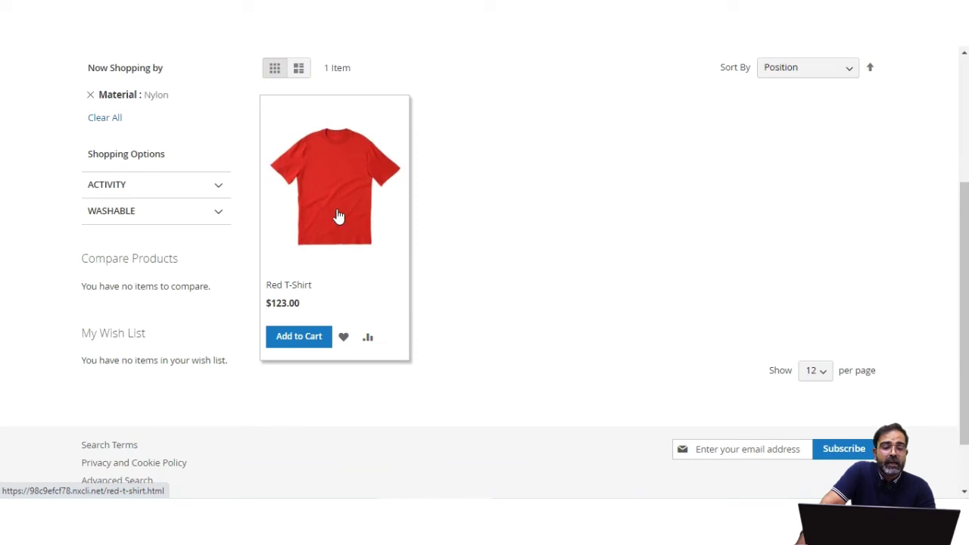
Open the Red T-Shirt product page and check its Material values under More Information
left_click(339, 216)
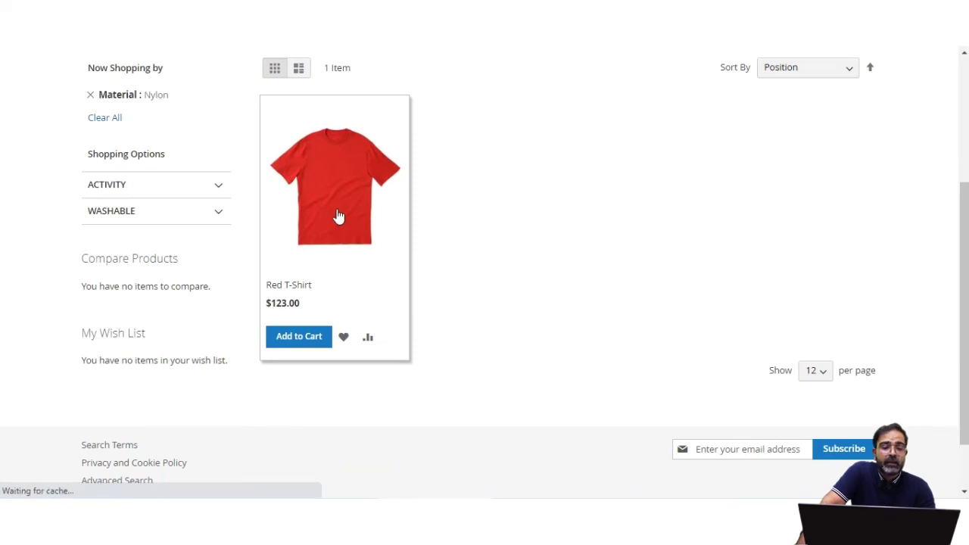
scroll(524, 361, "down", 6)
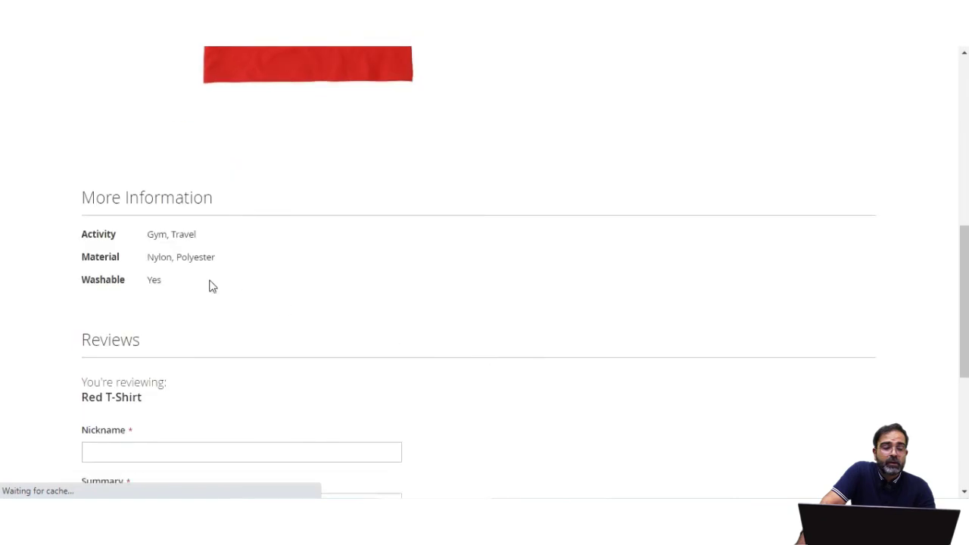
left_click_drag(92, 259, 218, 257)
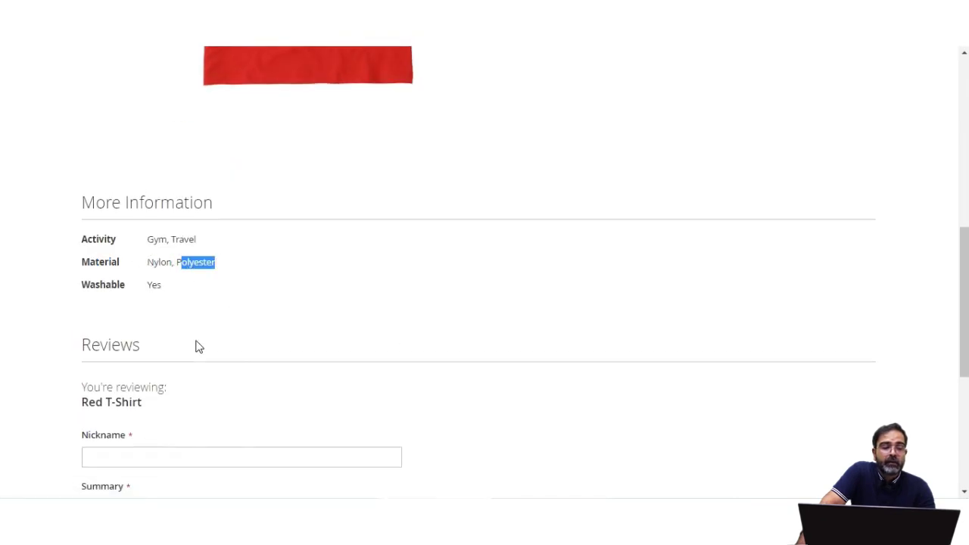
left_click(156, 335)
scroll(296, 308, "up", 7)
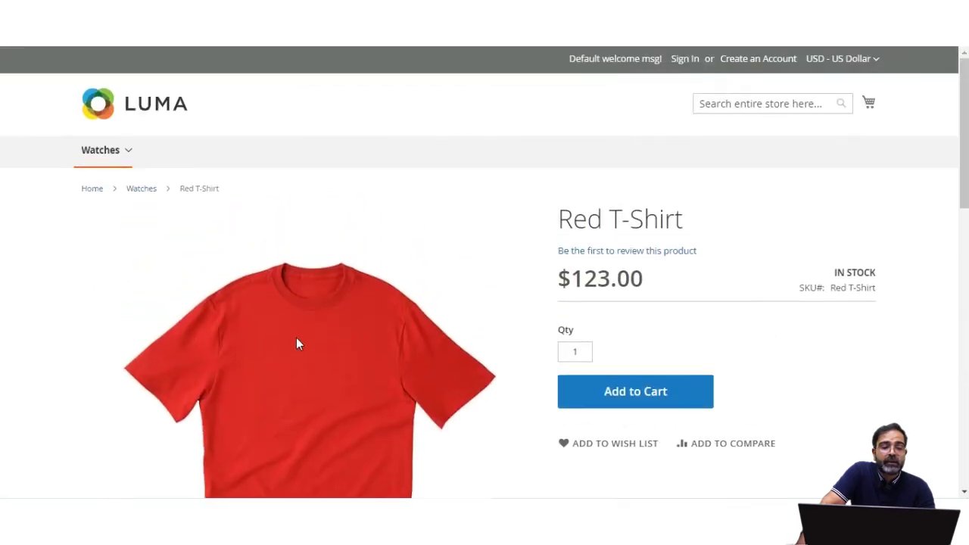
Check the Red T-Shirt's Activity attribute in the More Information section
key("ctrl+Tab")
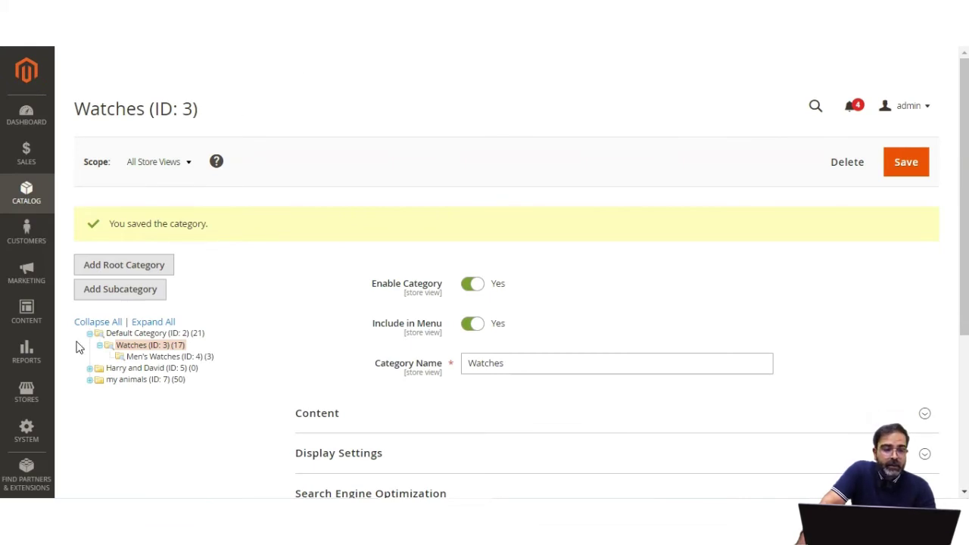
key("ctrl+Tab")
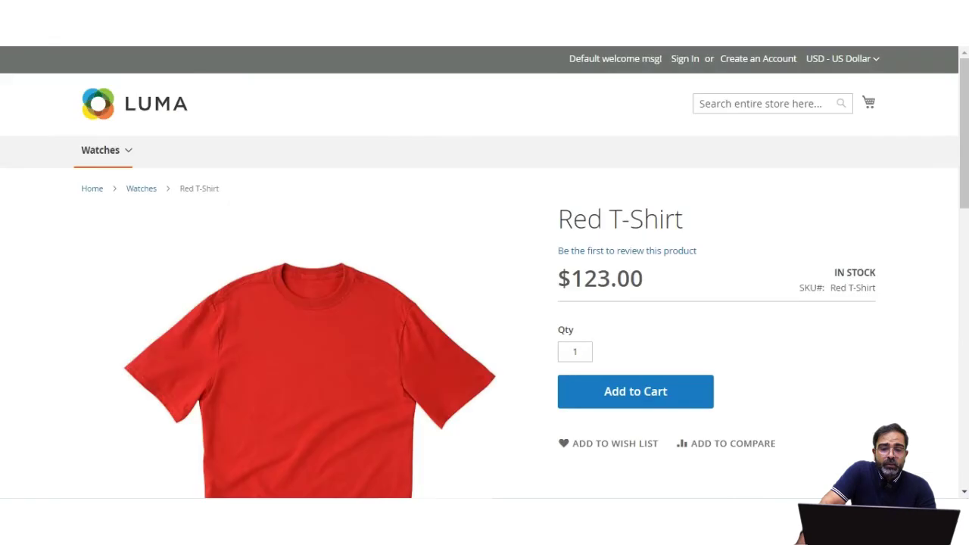
scroll(413, 314, "down", 6)
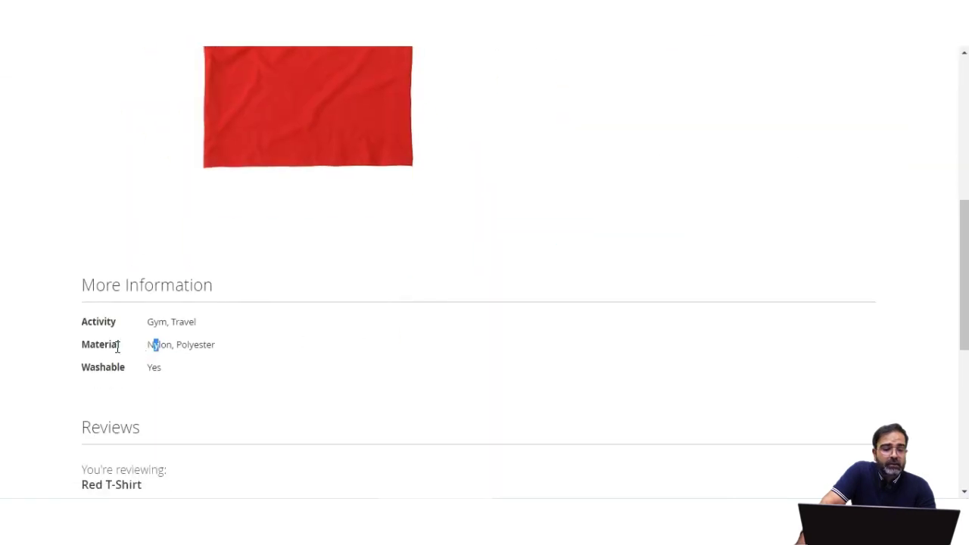
left_click_drag(82, 322, 128, 375)
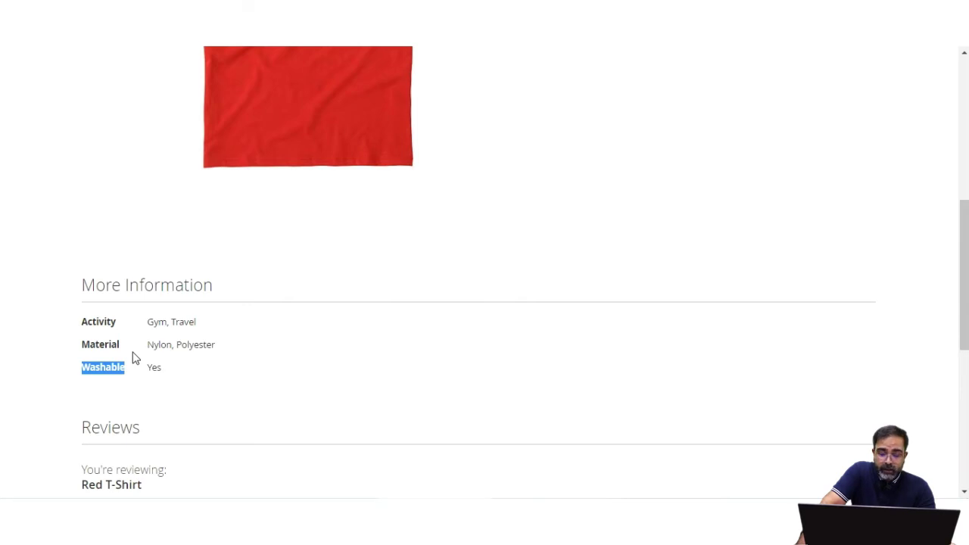
scroll(132, 358, "up", 6)
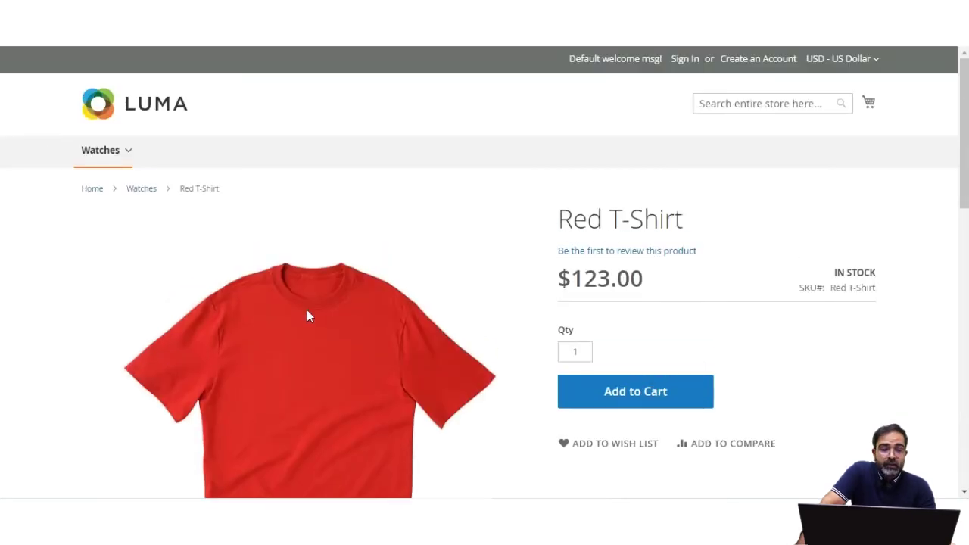
scroll(306, 316, "down", 8)
scroll(306, 315, "up", 3)
In the admin, open the Product Attributes list via Stores > Attributes > Product
key("ctrl+Tab")
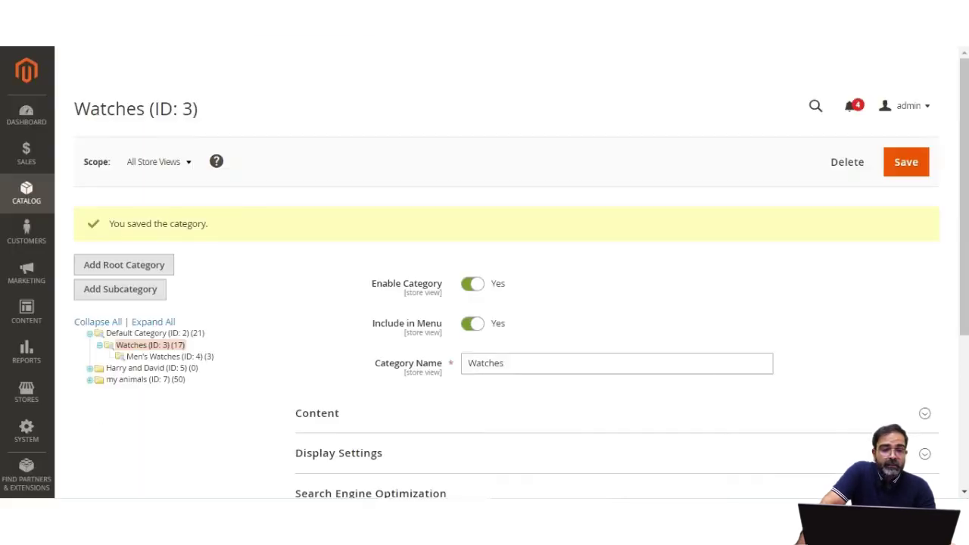
left_click(27, 399)
left_click(279, 277)
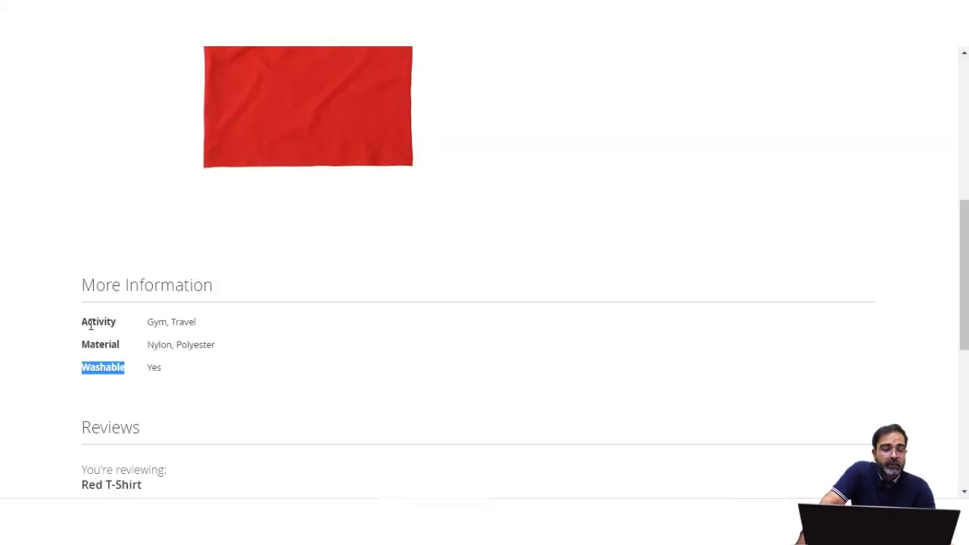
Review the Red T-Shirt's Activity values, Gym and Travel
left_click(90, 323)
double_click(90, 324)
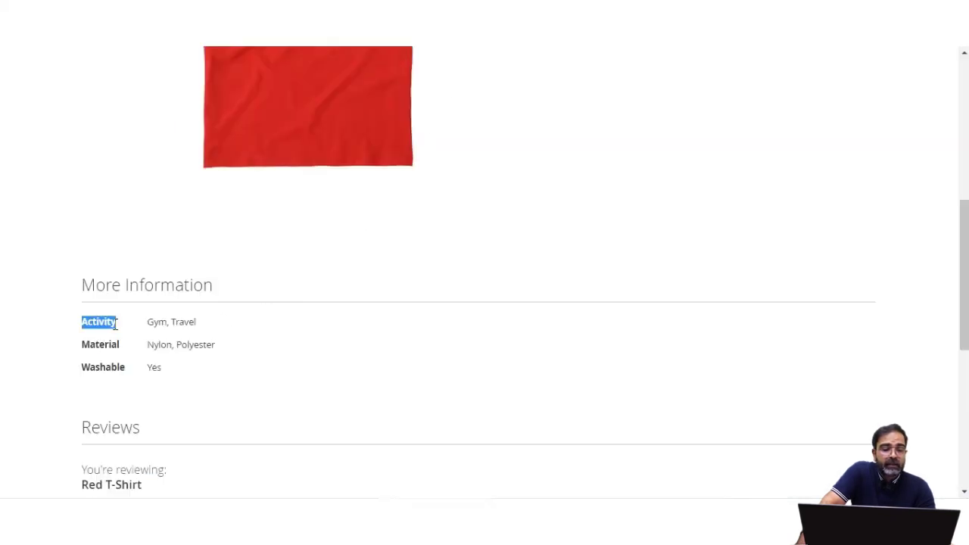
double_click(151, 322)
left_click_drag(175, 322, 255, 308)
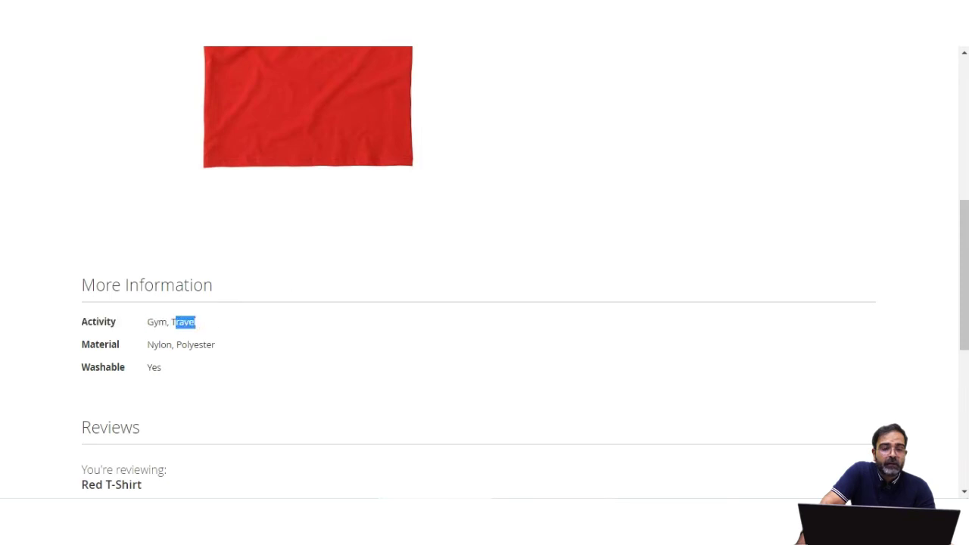
key("ctrl+Tab")
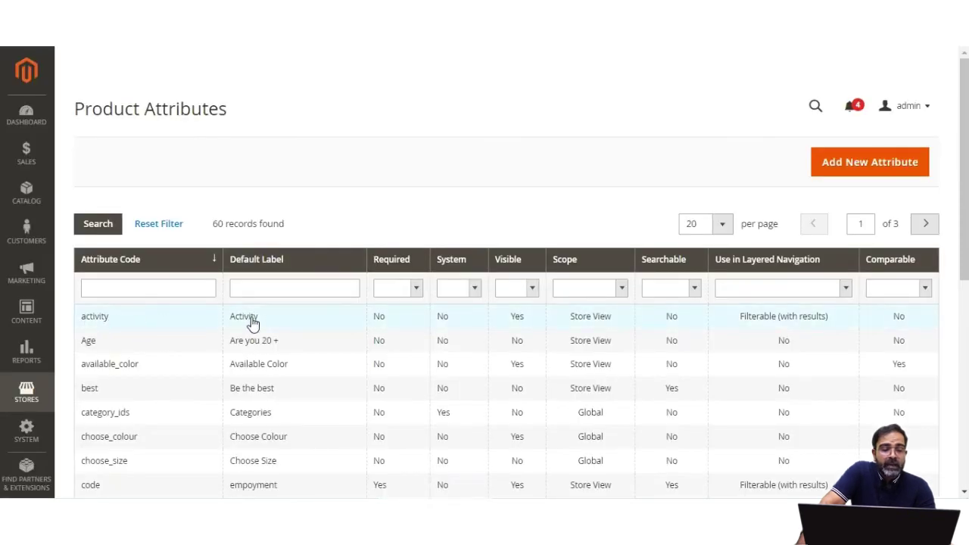
Open the Activity attribute and review its Catalog Input Type in the main properties
left_click(313, 325)
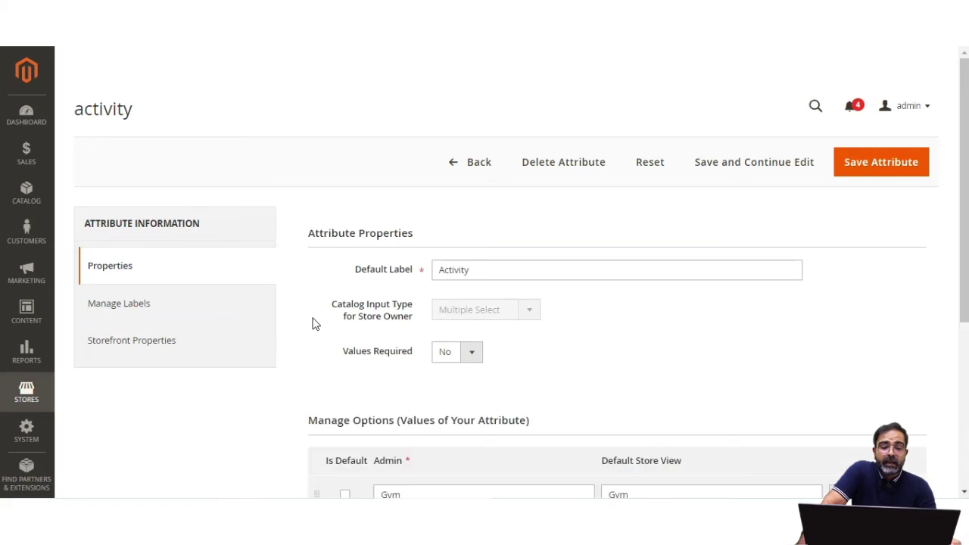
scroll(329, 324, "down", 2)
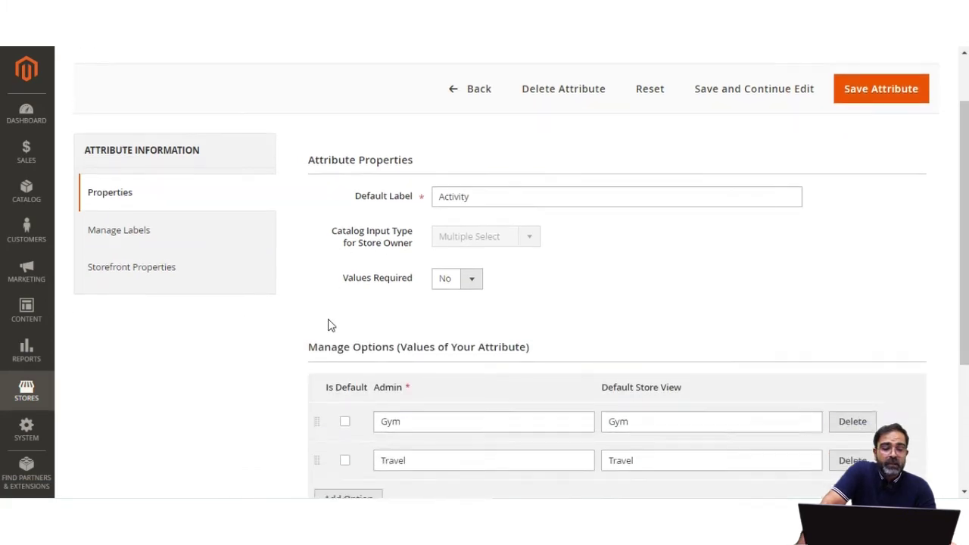
left_click(169, 209)
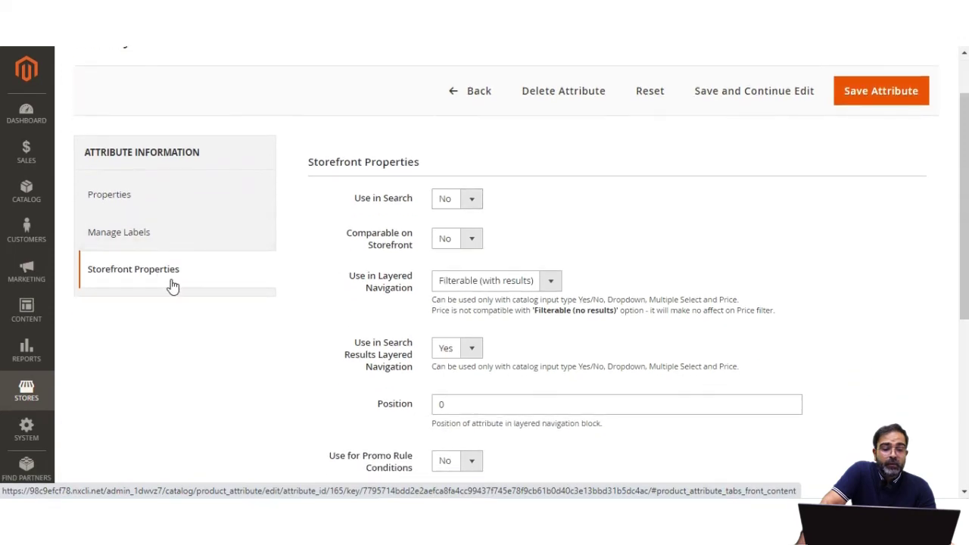
left_click(134, 197)
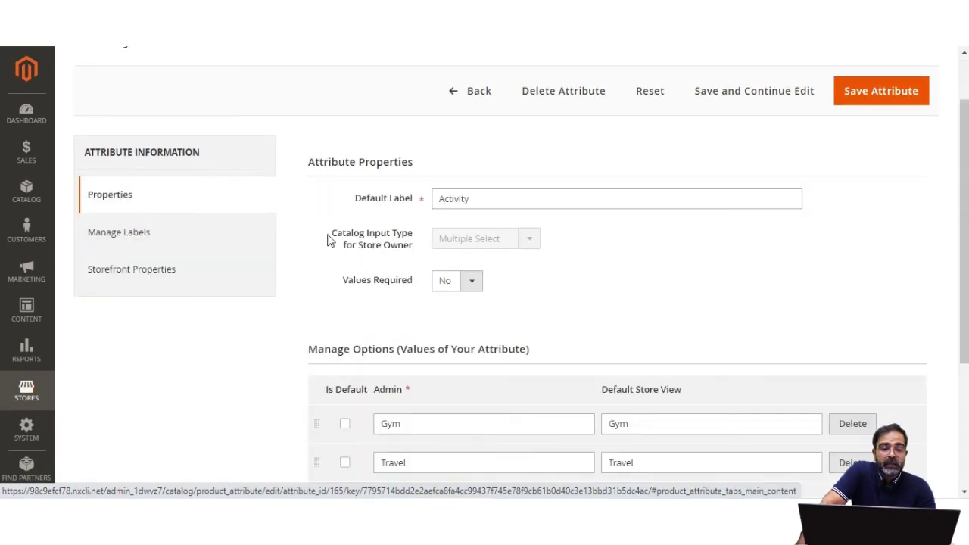
left_click_drag(334, 238, 415, 249)
left_click(385, 259)
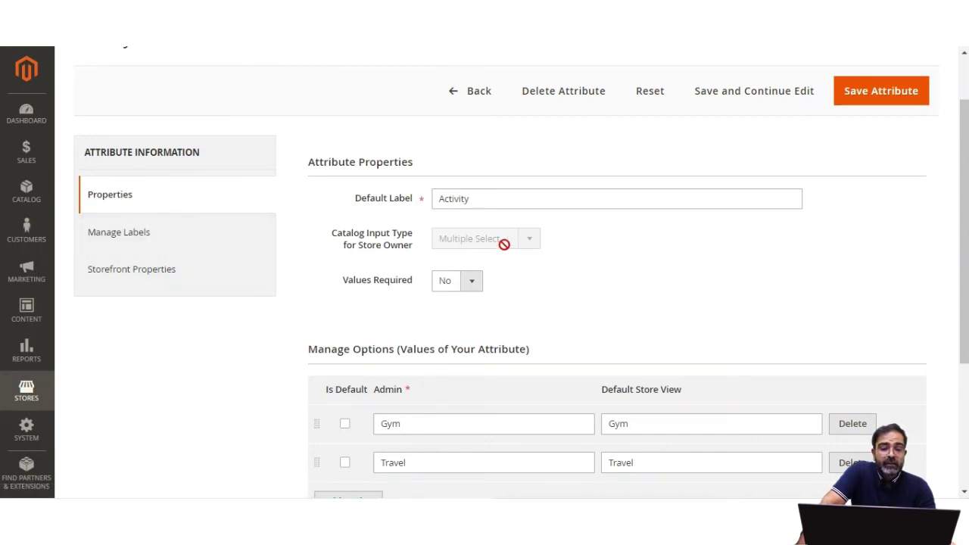
Confirm Use in Layered Navigation is Filterable (with results) and review search results navigation
left_click(167, 274)
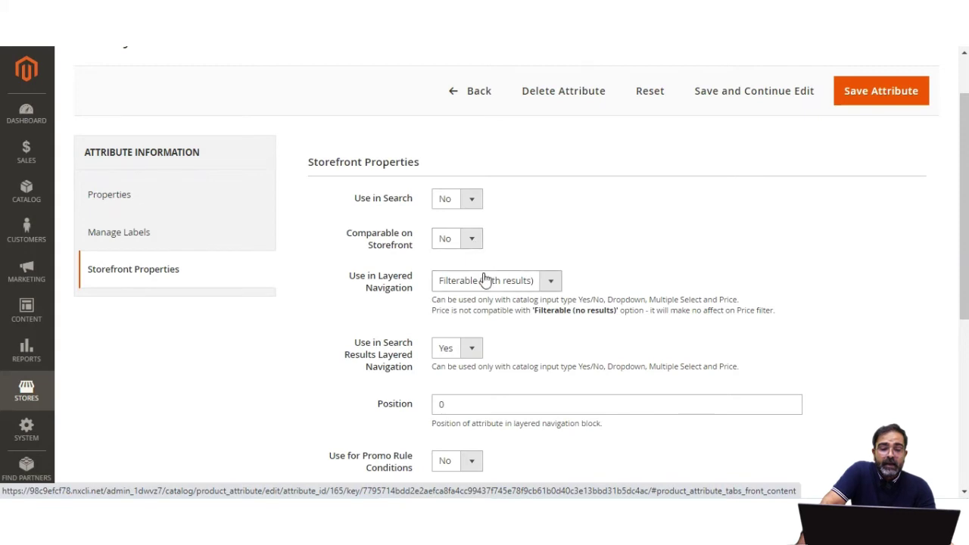
left_click_drag(353, 278, 415, 291)
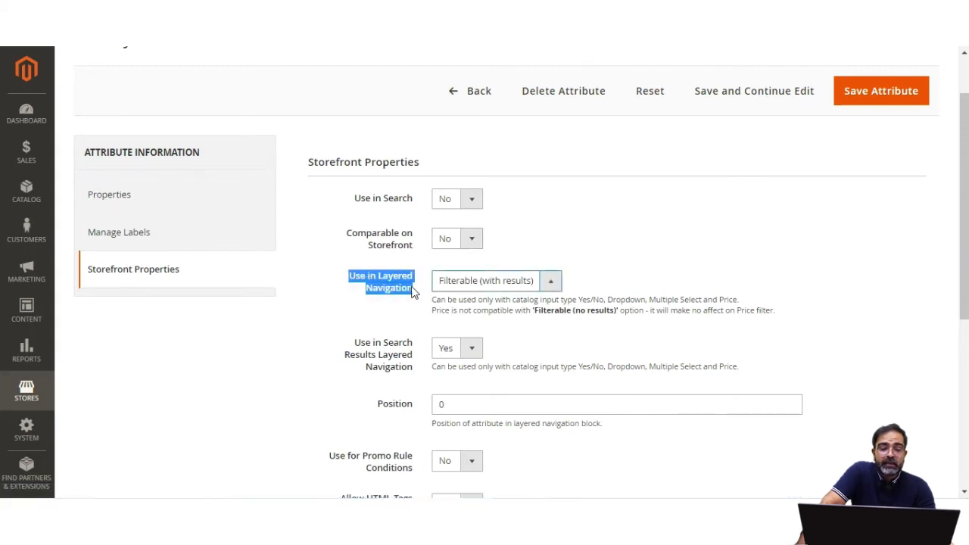
left_click(550, 282)
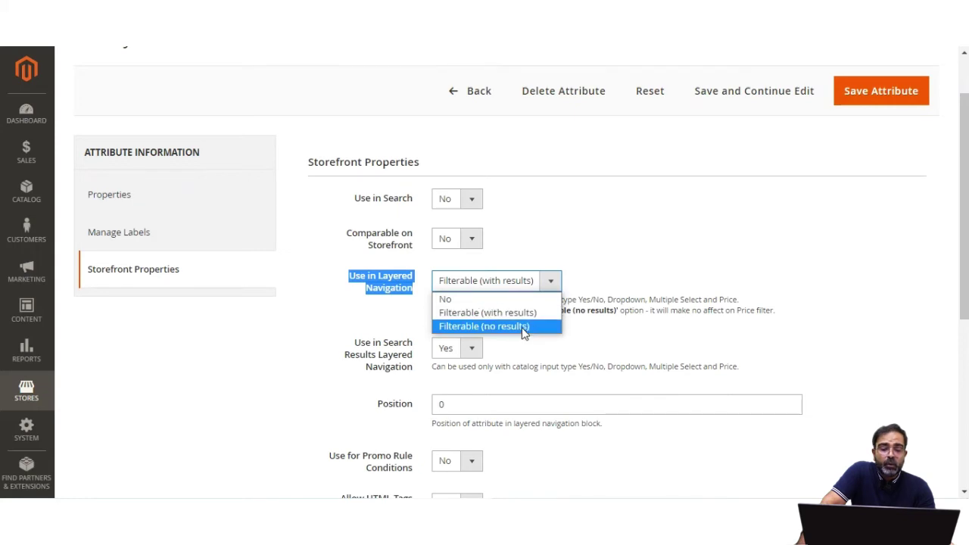
left_click(583, 325)
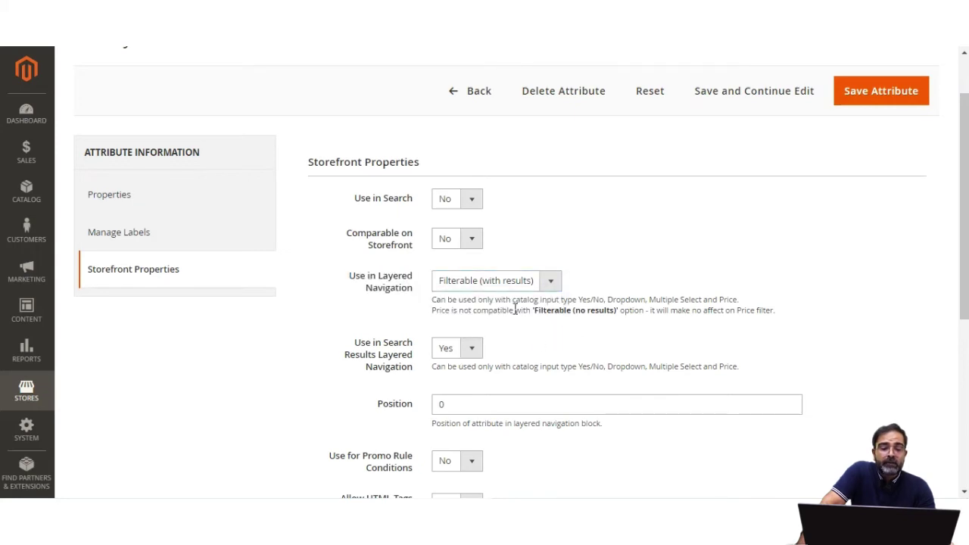
left_click_drag(355, 344, 415, 373)
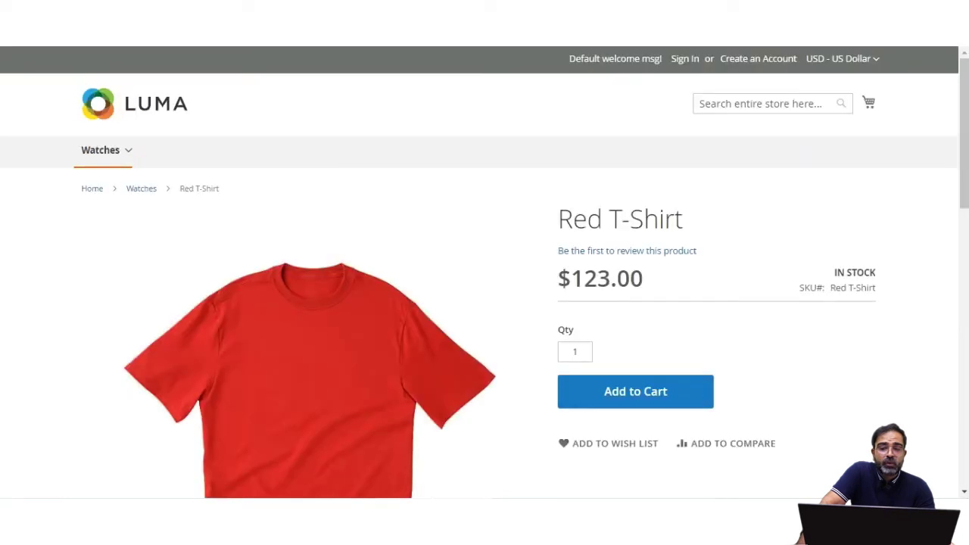
scroll(484, 272, "down", 6)
scroll(518, 193, "up", 7)
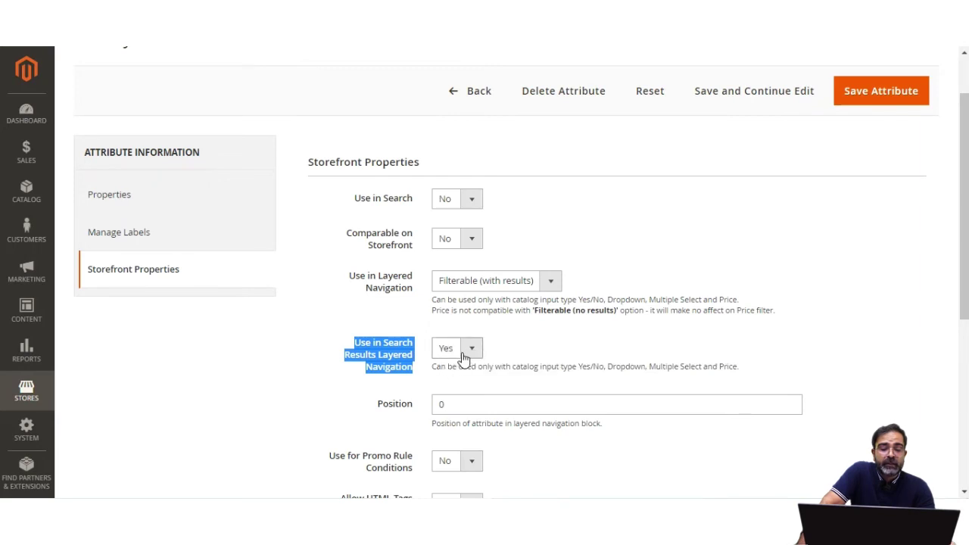
Leave search results layered navigation at Yes and layered navigation at Filterable (with results)
left_click(471, 351)
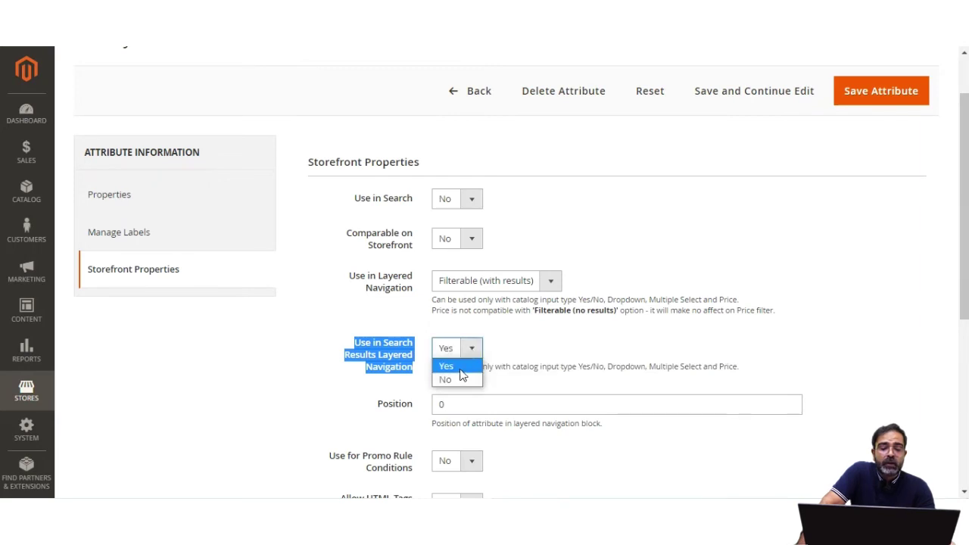
left_click(455, 368)
left_click(373, 277)
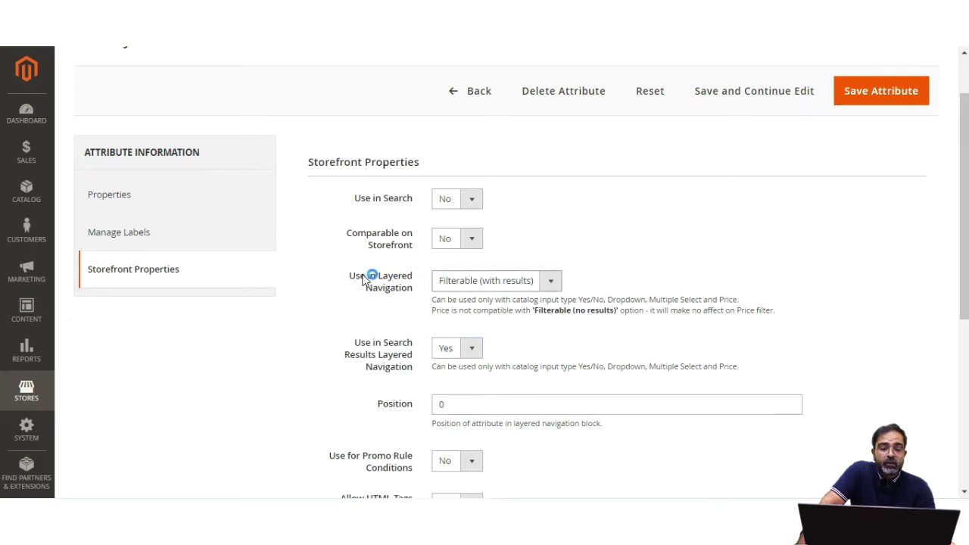
left_click_drag(352, 279, 424, 281)
left_click(505, 288)
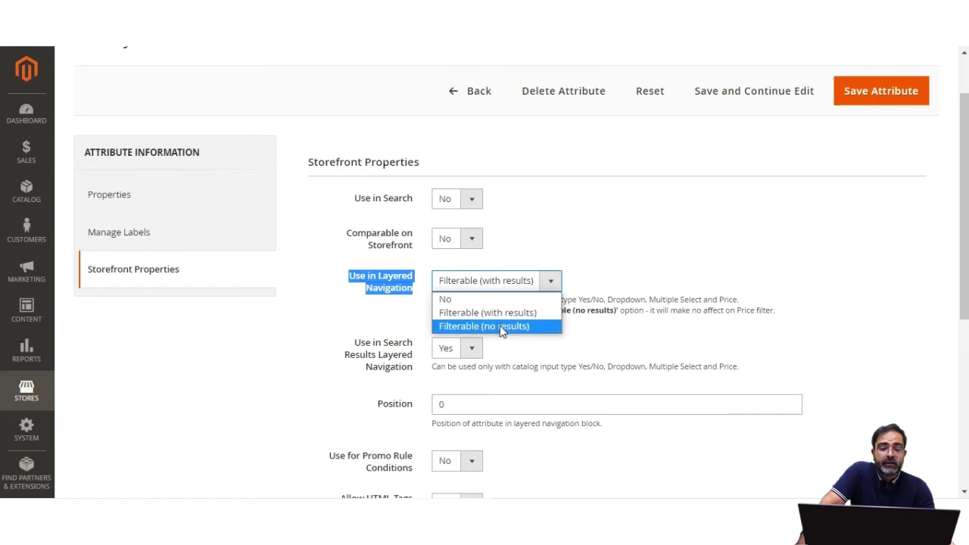
left_click(374, 322)
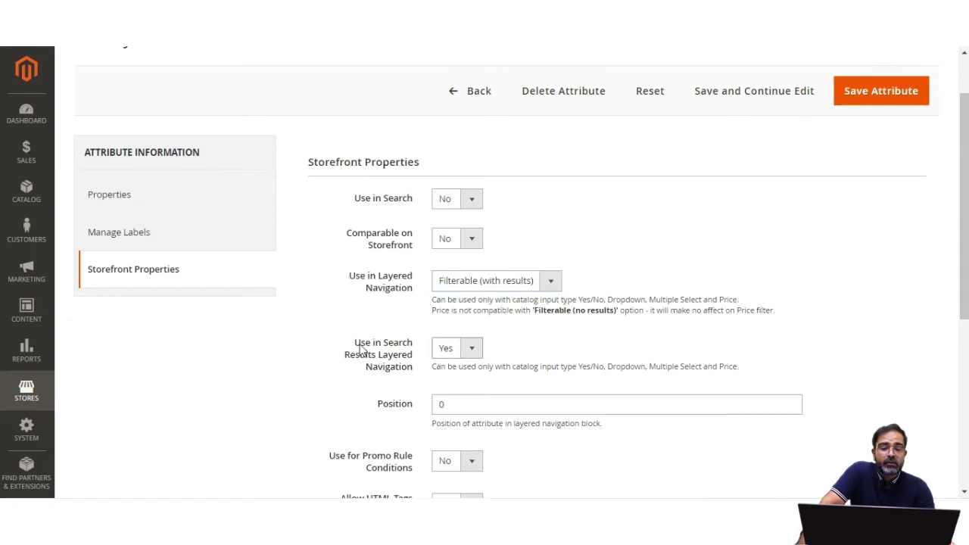
left_click_drag(354, 342, 464, 356)
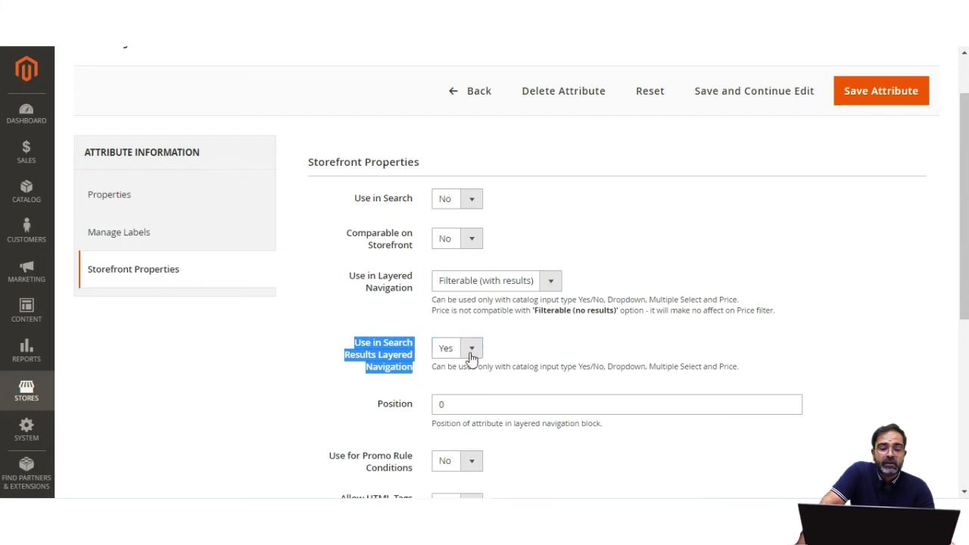
left_click(535, 348)
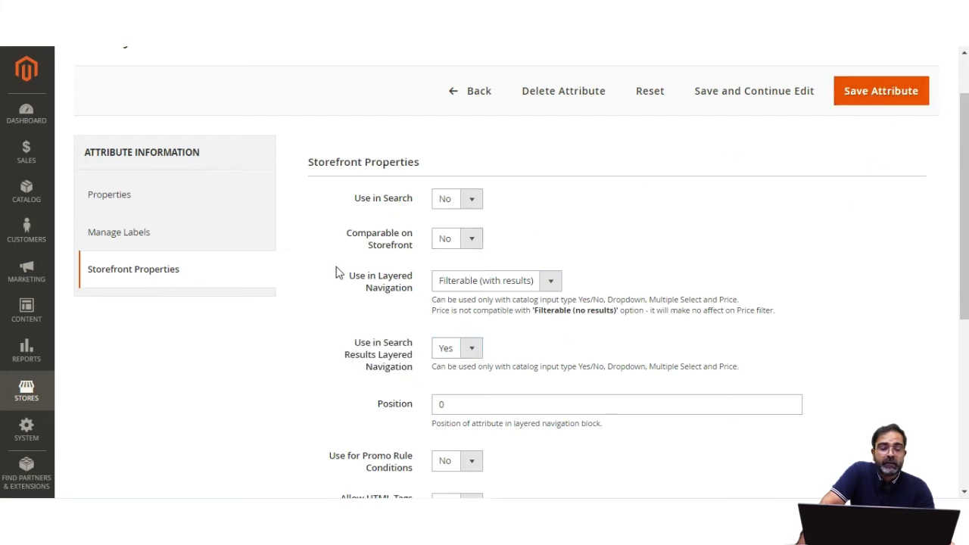
Show the attribute's Properties and review its Gym and Travel option values
left_click(171, 203)
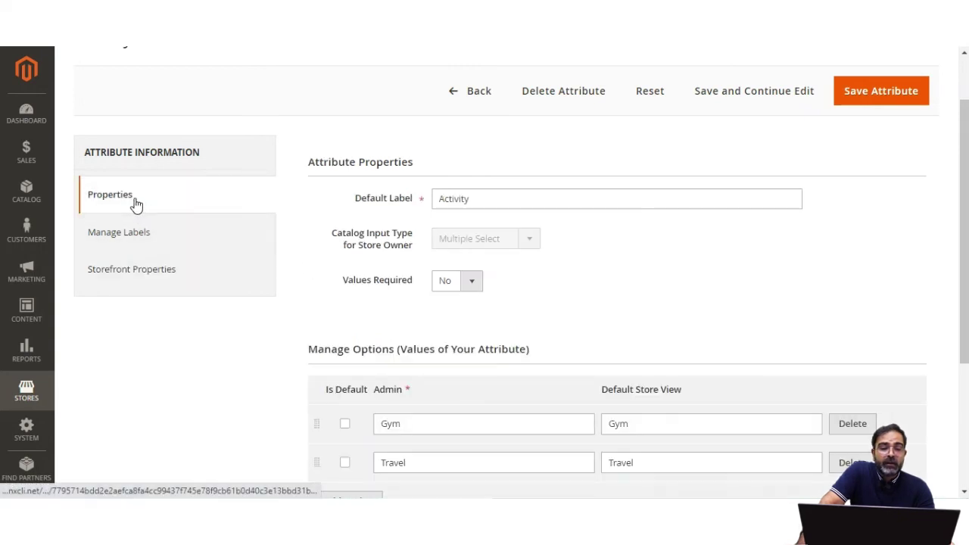
scroll(345, 252, "down", 1)
scroll(345, 252, "down", 3)
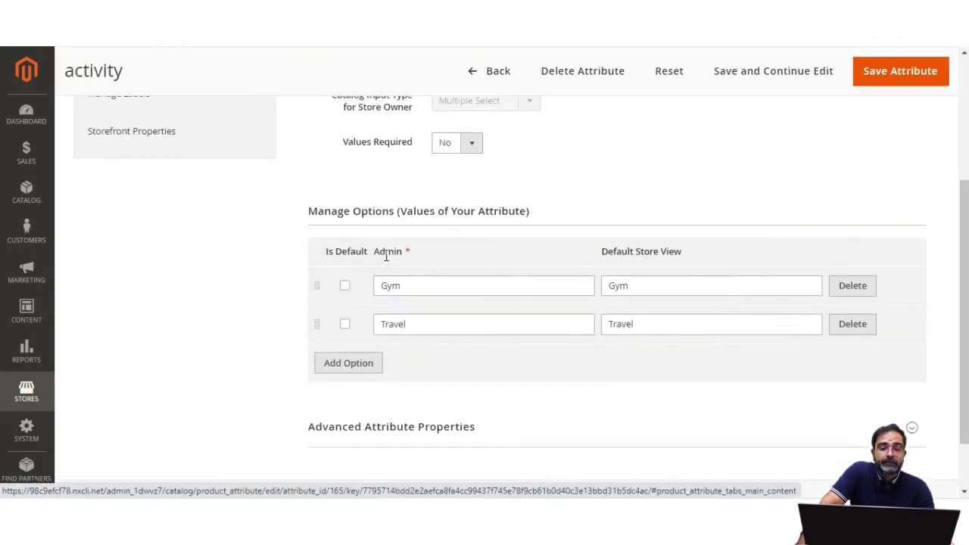
scroll(385, 255, "up", 5)
left_click_drag(471, 271, 391, 278)
scroll(395, 280, "down", 3)
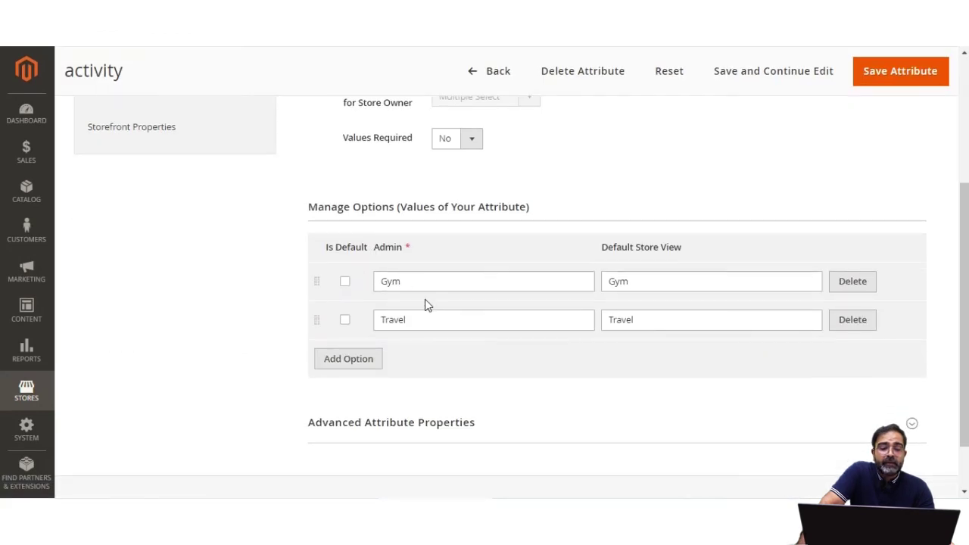
double_click(420, 281)
double_click(383, 319)
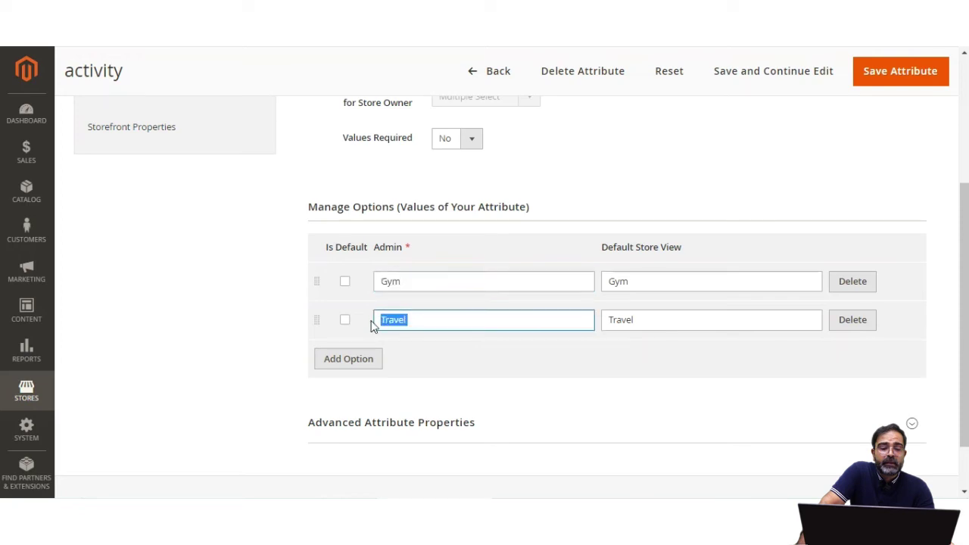
scroll(277, 263, "up", 2)
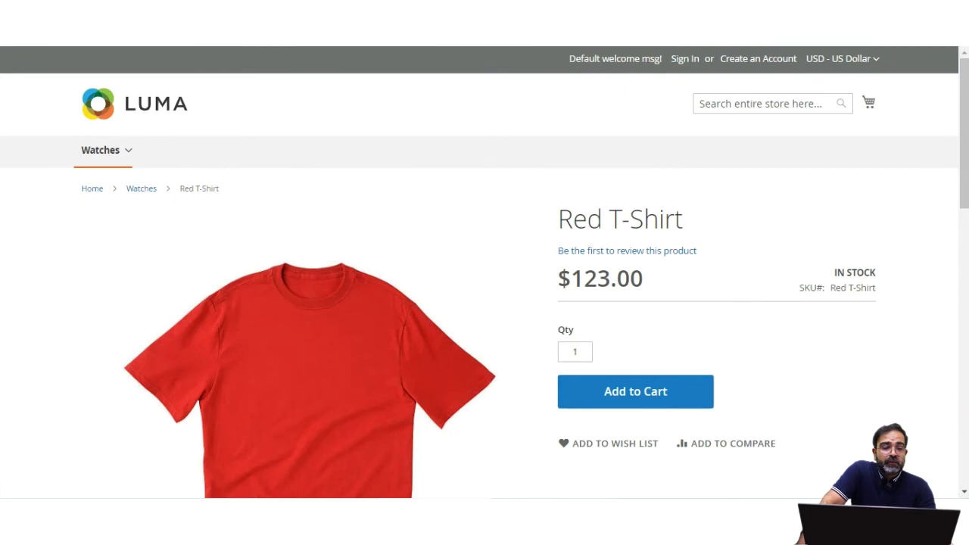
Return to the Watches listing and filter by price $100.00 - $199.99
mouse_move(125, 160)
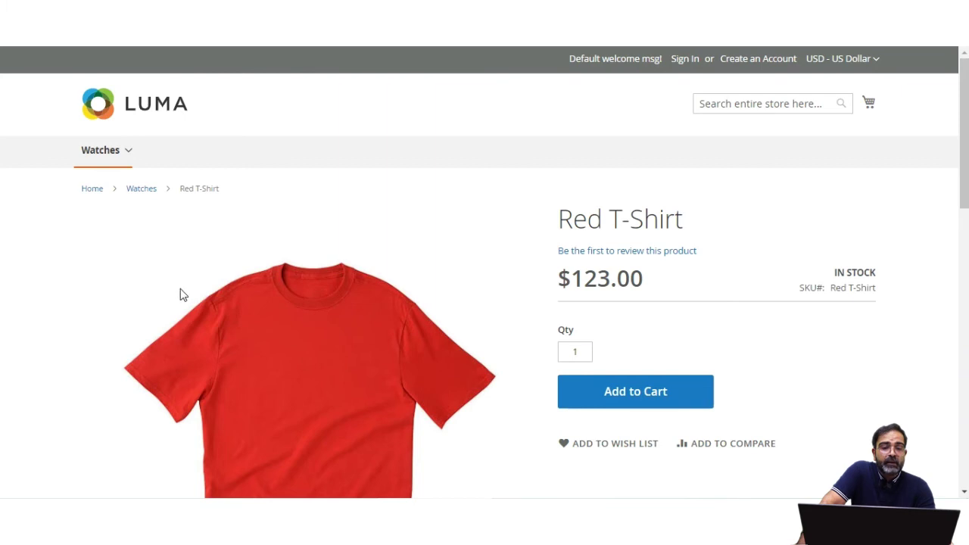
key("alt+Left")
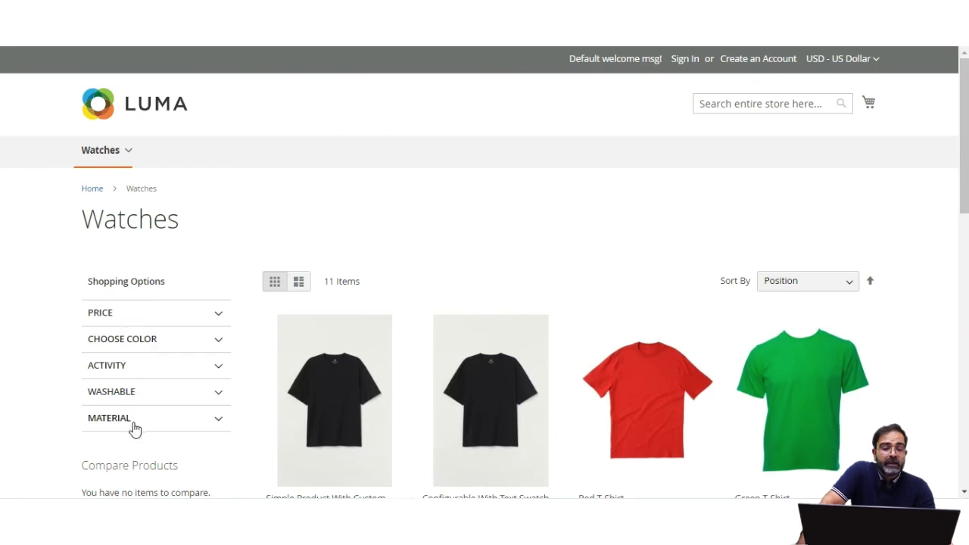
left_click(179, 316)
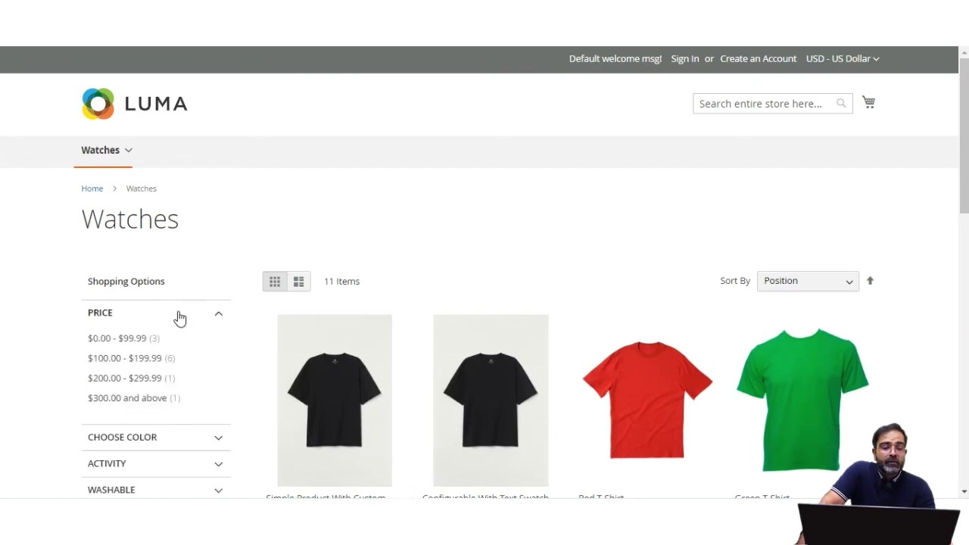
left_click(127, 362)
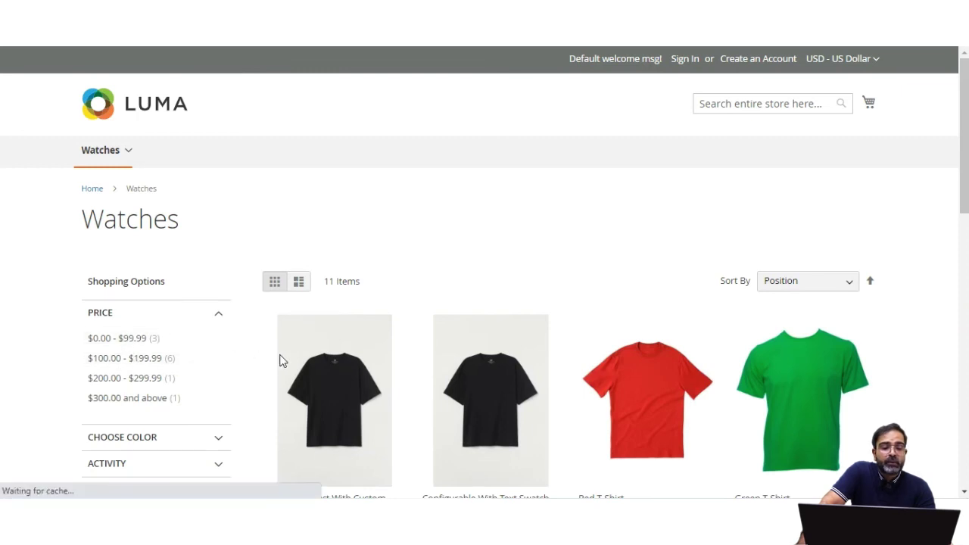
scroll(299, 359, "down", 7)
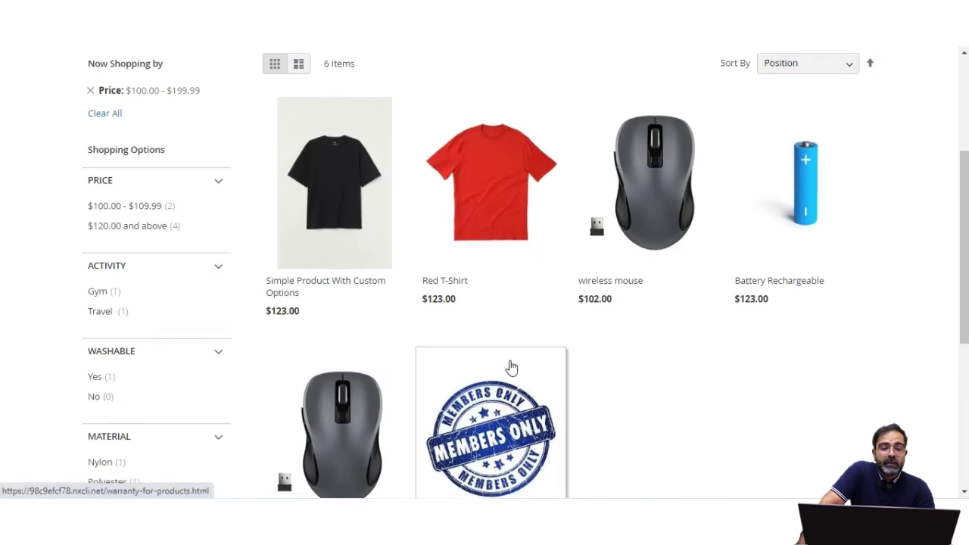
scroll(513, 366, "up", 5)
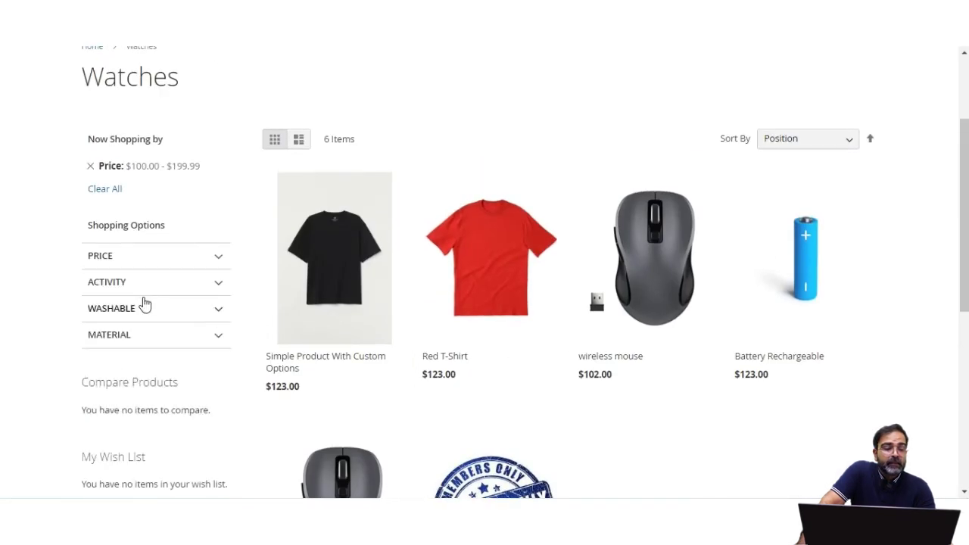
Add the Activity filter Gym, leaving only the Red T-Shirt
left_click(131, 282)
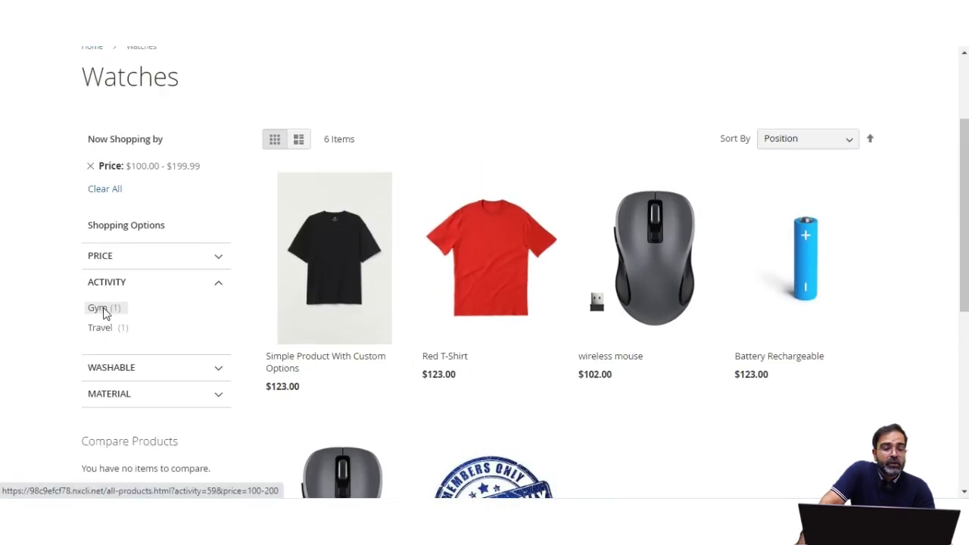
left_click(147, 312)
scroll(335, 369, "down", 2)
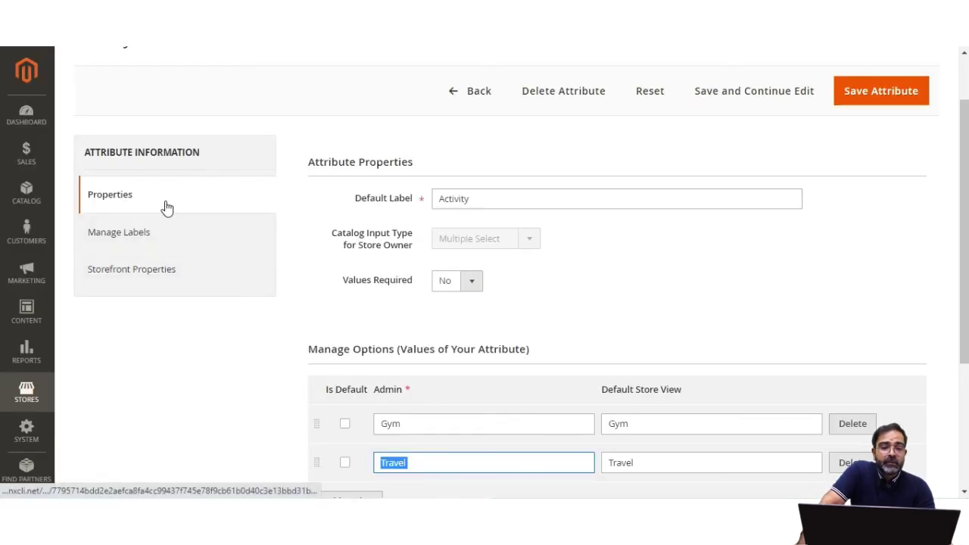
Check Catalog Input Type, then confirm Use in Layered Navigation stays Filterable (with results)
left_click_drag(338, 237, 415, 249)
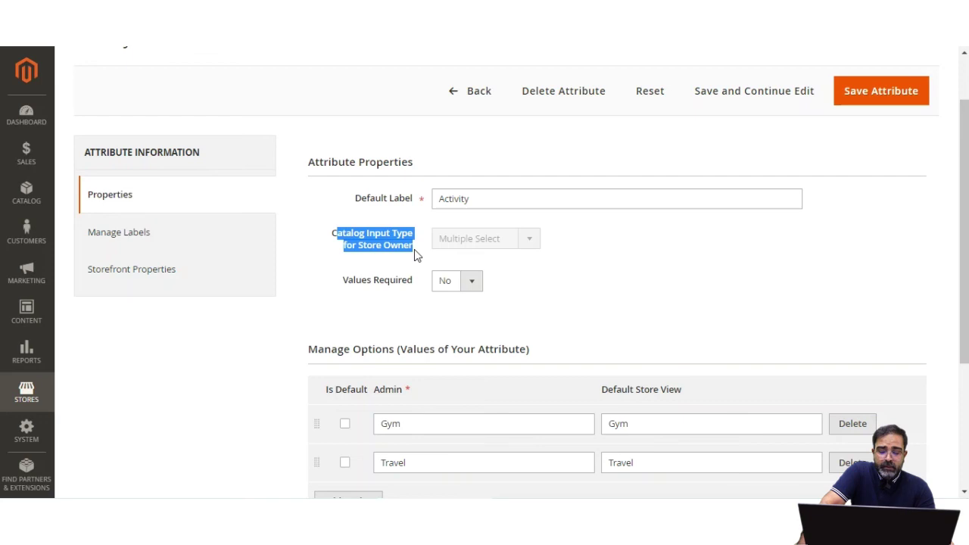
left_click(174, 278)
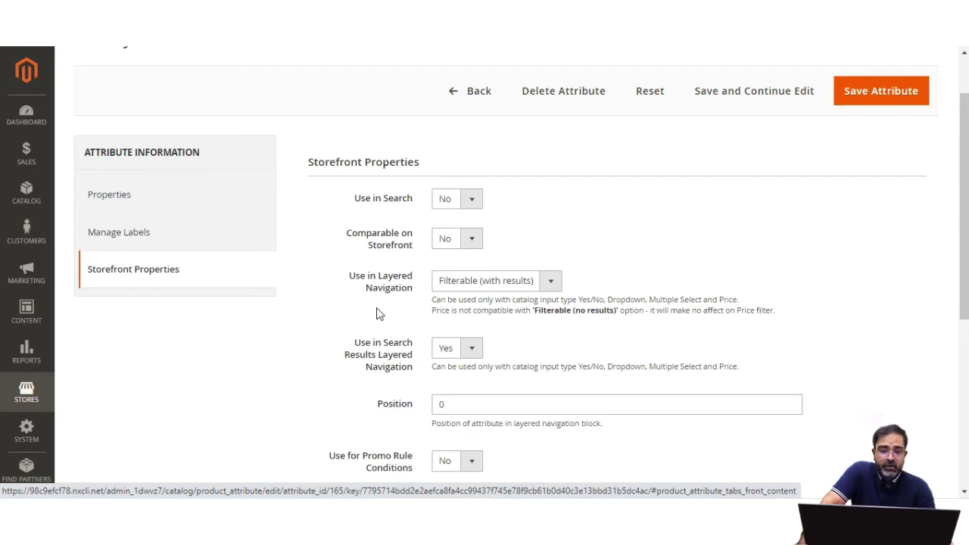
left_click_drag(350, 282, 422, 289)
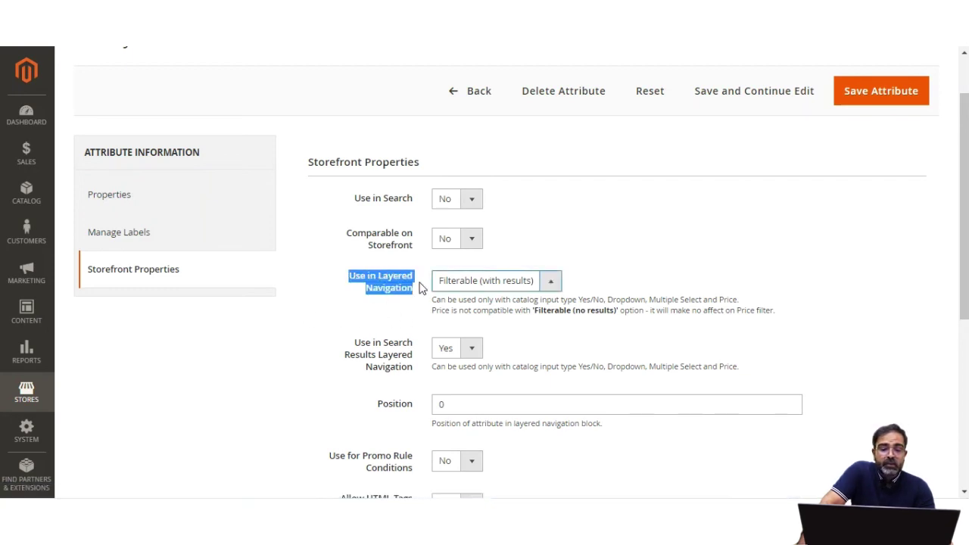
left_click(496, 285)
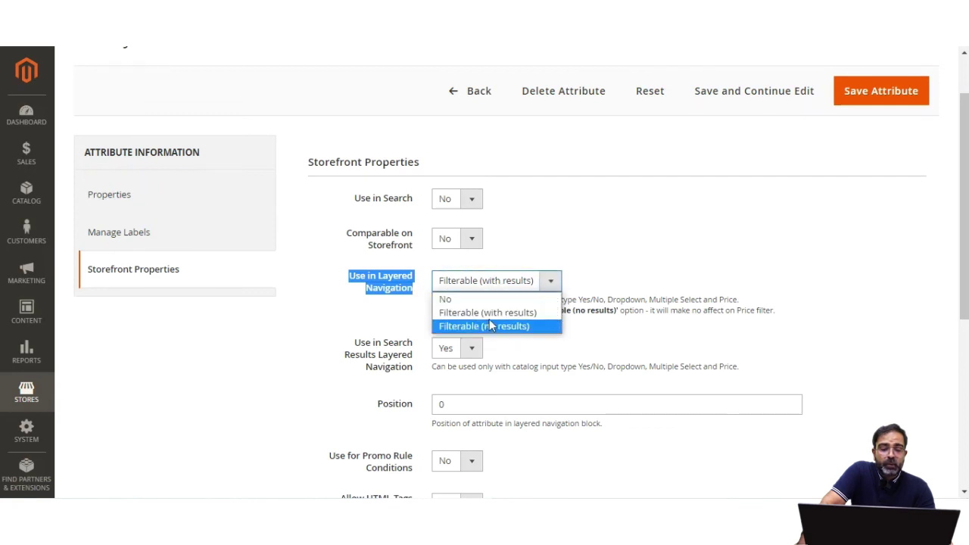
left_click(343, 309)
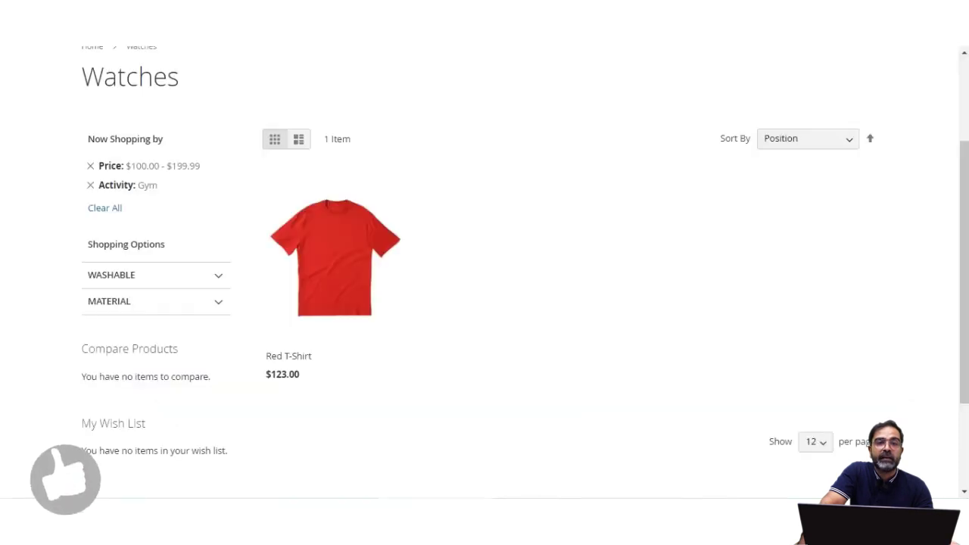
Scroll to the top of the Watches listing filtered by $100.00 - $199.99 and Gym
scroll(479, 183, "up", 2)
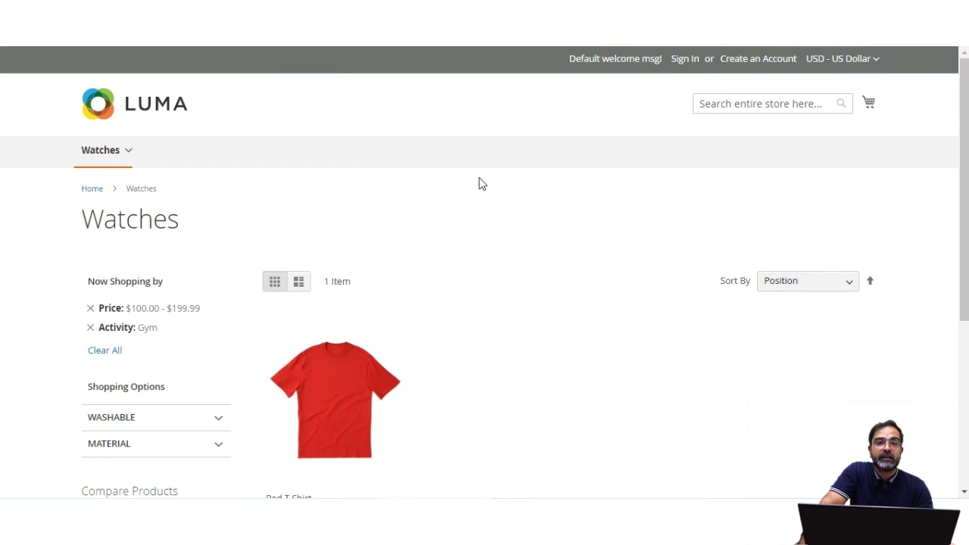